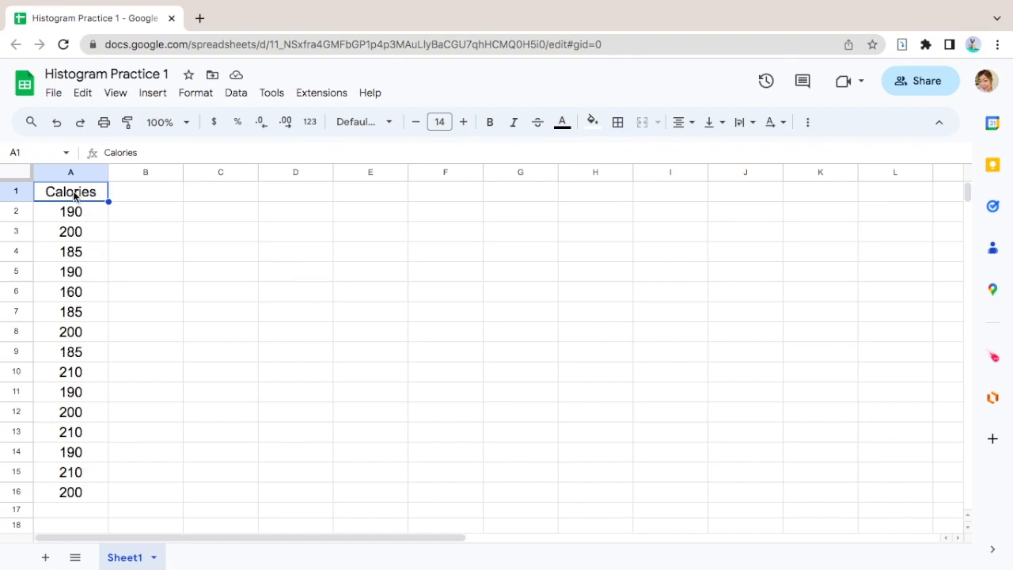
- Insert a chart from the calories data in cells A1:A16
{"action": "left_click_drag", "start_coordinate": [73, 195], "coordinate": [80, 496]}
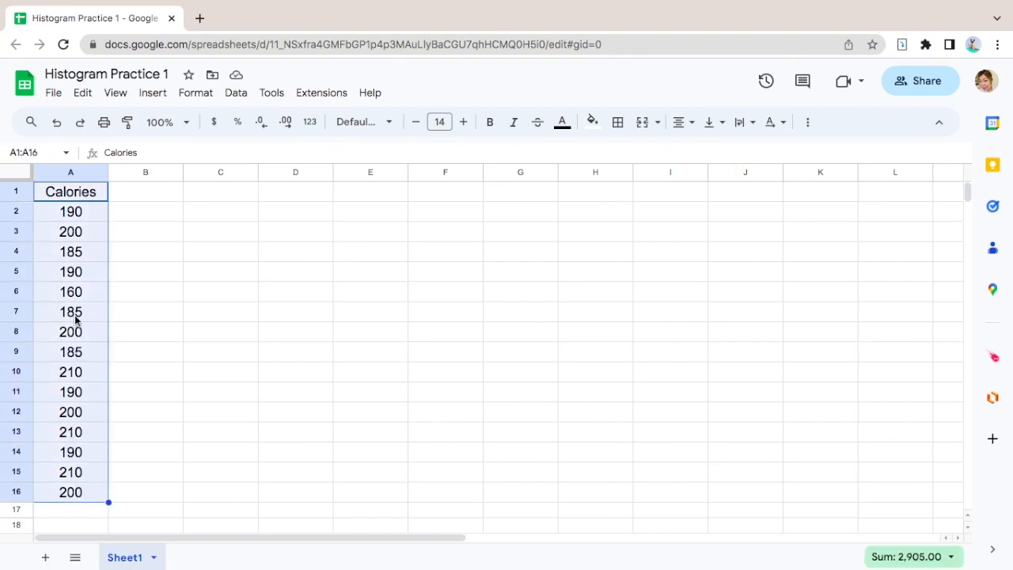
{"action": "left_click", "coordinate": [154, 96]}
{"action": "left_click", "coordinate": [180, 249]}
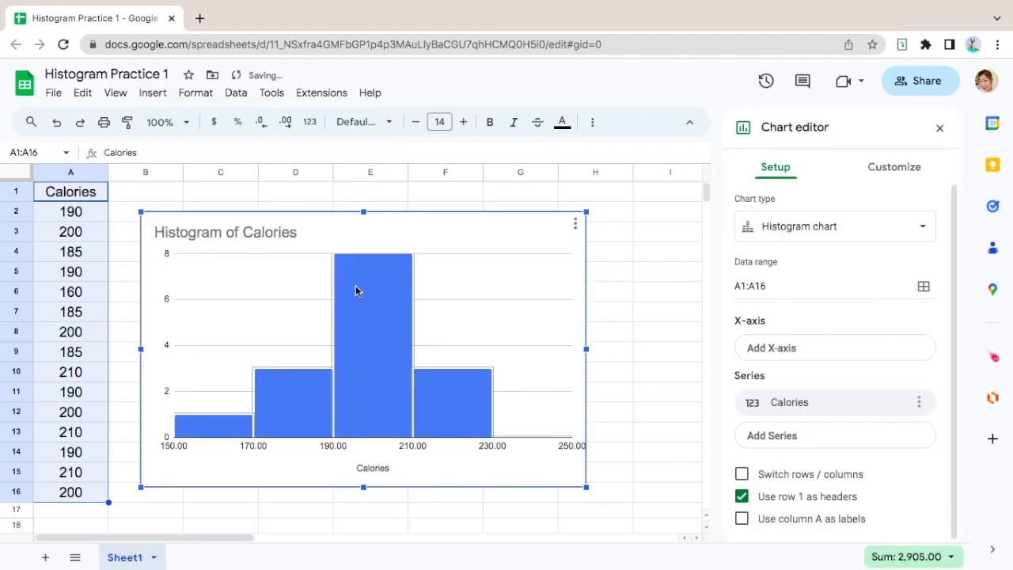
- Try the line chart type on the calories chart and restore the histogram type
{"action": "left_click", "coordinate": [788, 230]}
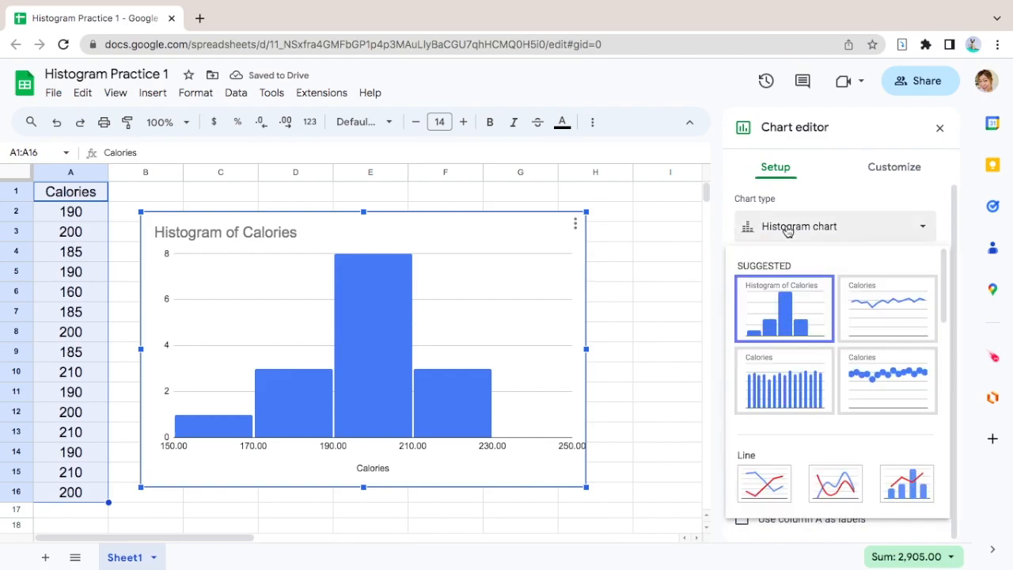
{"action": "left_click", "coordinate": [765, 485]}
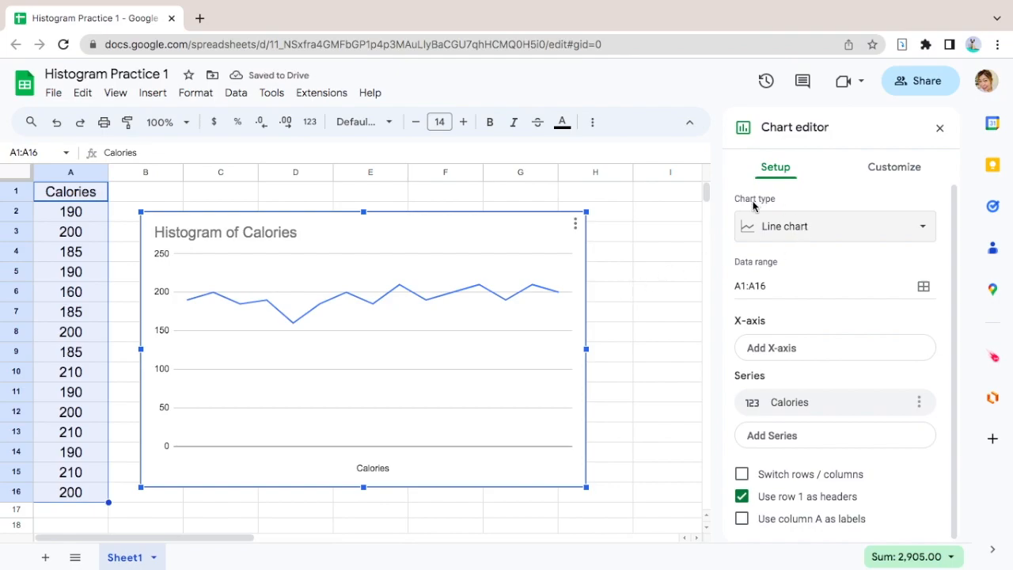
{"action": "left_click", "coordinate": [774, 228]}
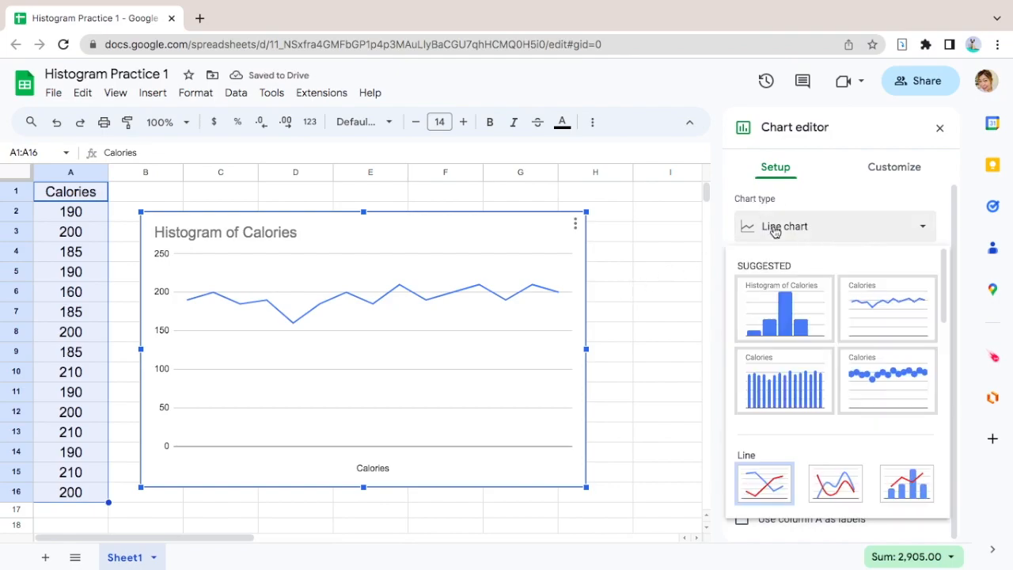
{"action": "left_click", "coordinate": [792, 310]}
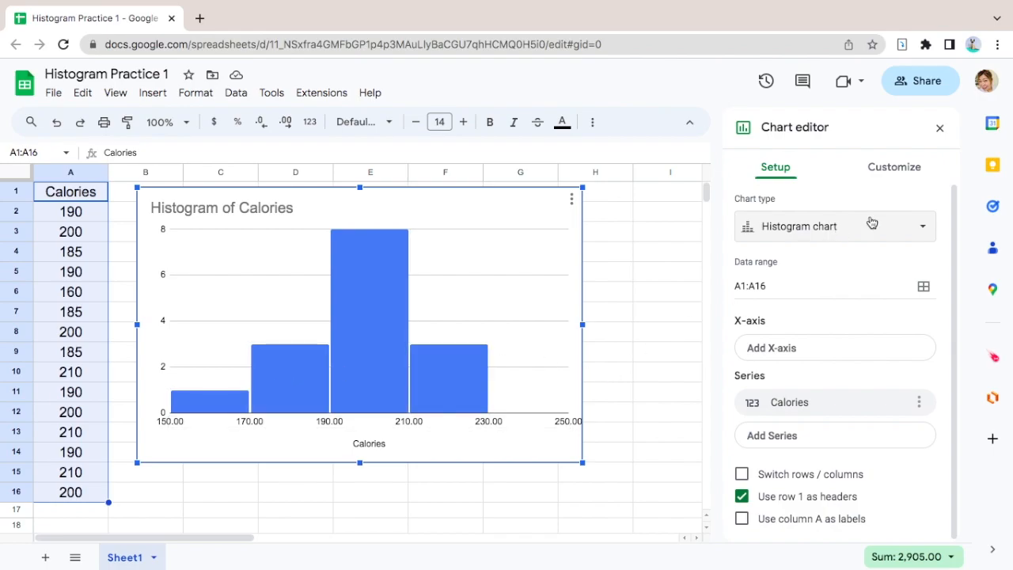
- Set the histogram's bucket size to 10
{"action": "left_click", "coordinate": [898, 175]}
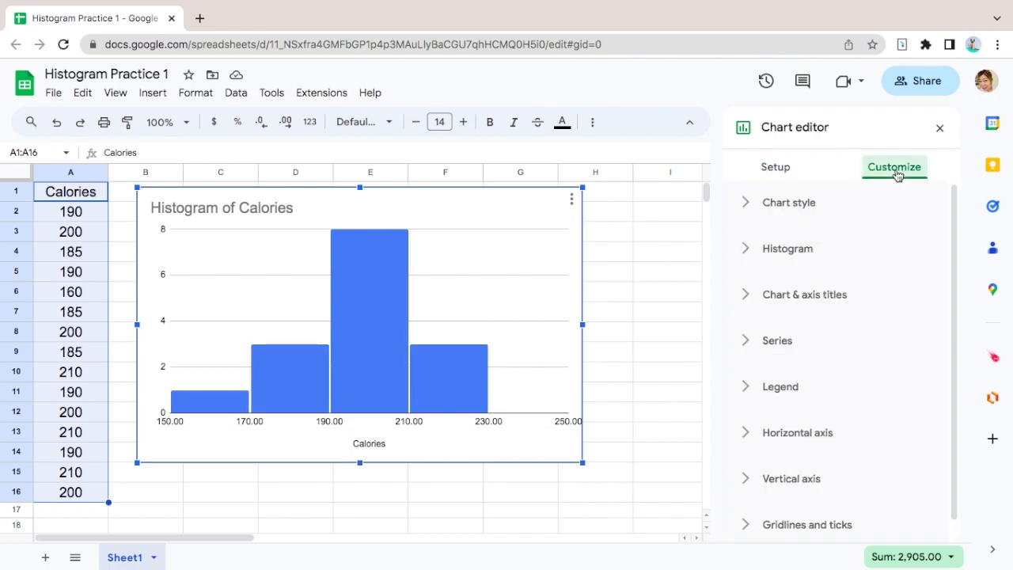
{"action": "left_click", "coordinate": [786, 255]}
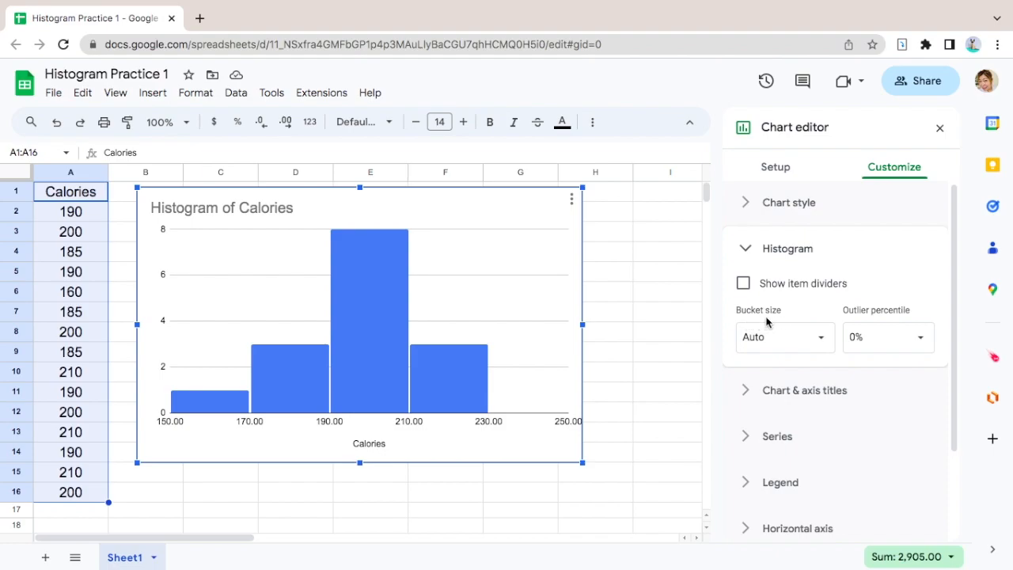
{"action": "left_click", "coordinate": [821, 342]}
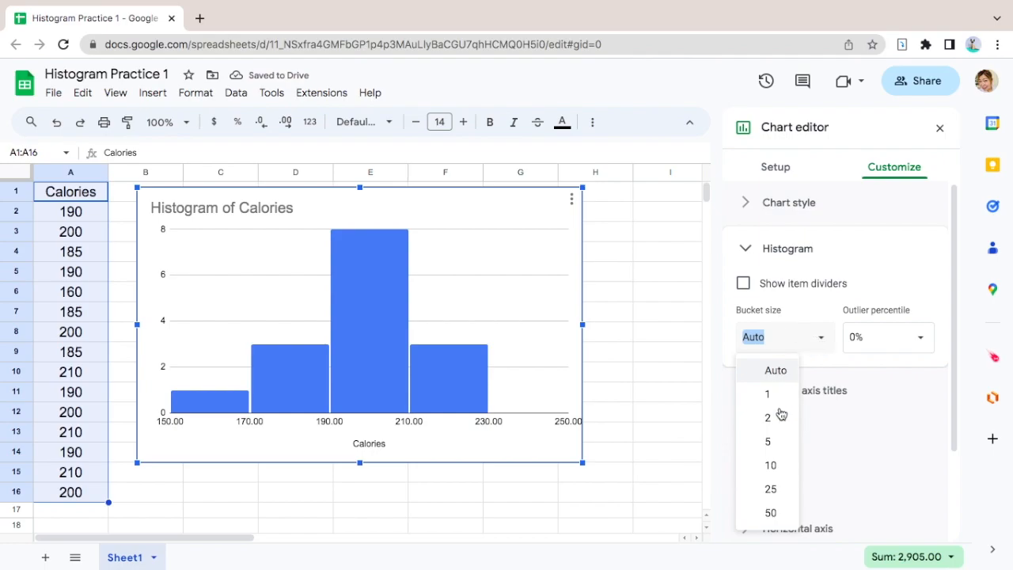
{"action": "left_click", "coordinate": [777, 469]}
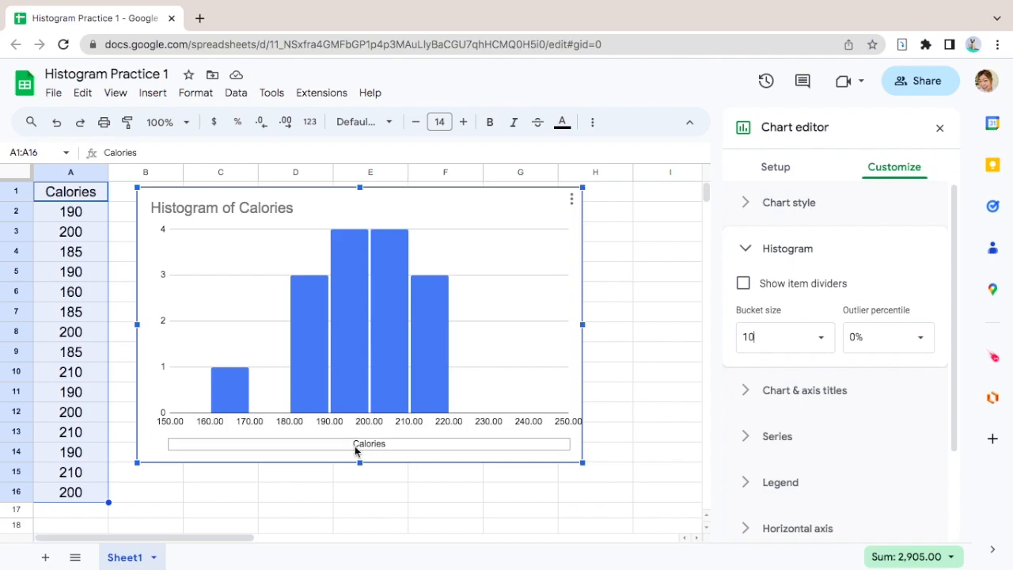
- Format the chart title in font size 24, bold, centered and dark red
{"action": "left_click", "coordinate": [302, 296]}
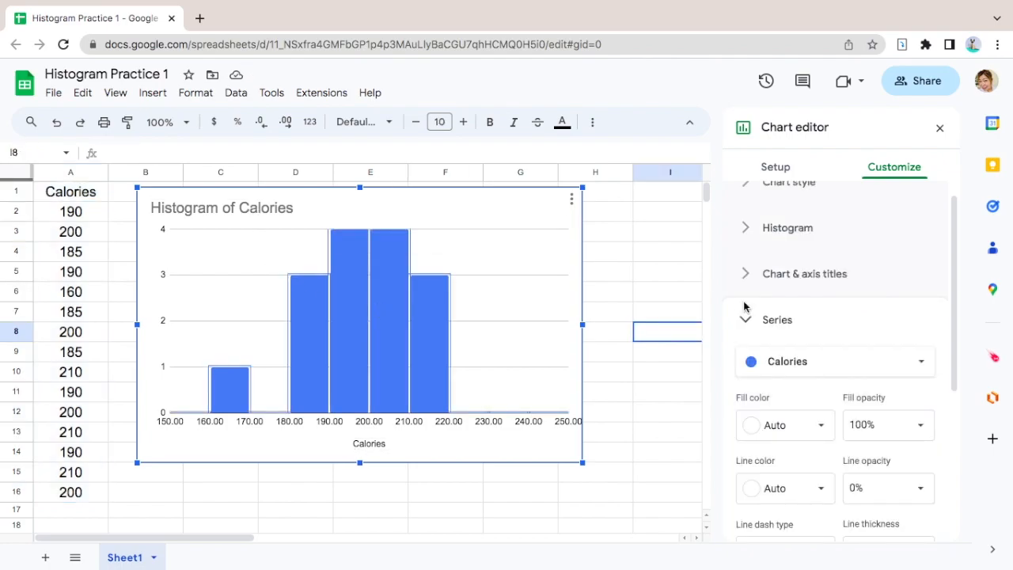
{"action": "left_click", "coordinate": [801, 277]}
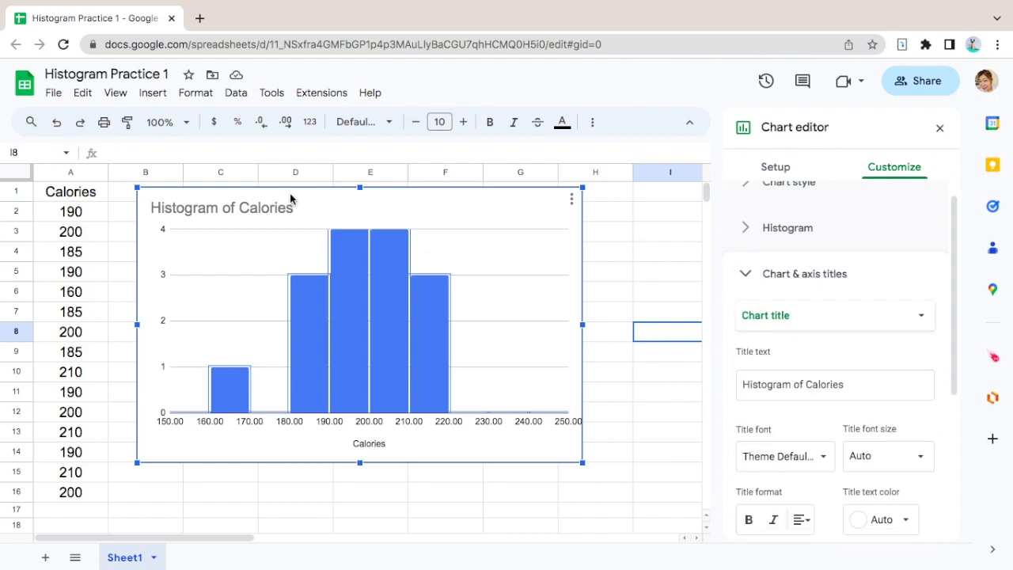
{"action": "double_click", "coordinate": [260, 209]}
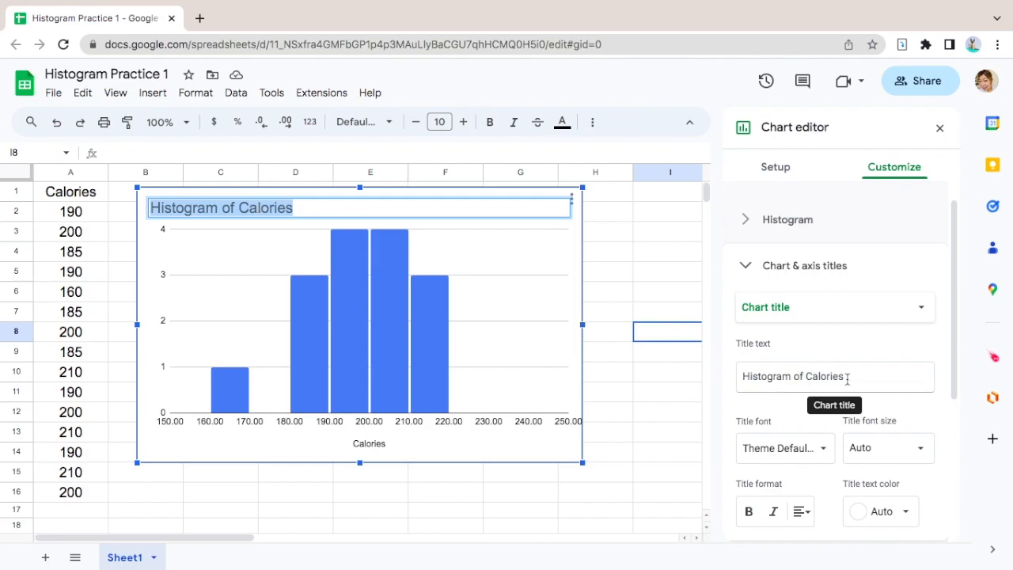
{"action": "scroll", "coordinate": [846, 377], "scroll_direction": "down", "scroll_amount": 1}
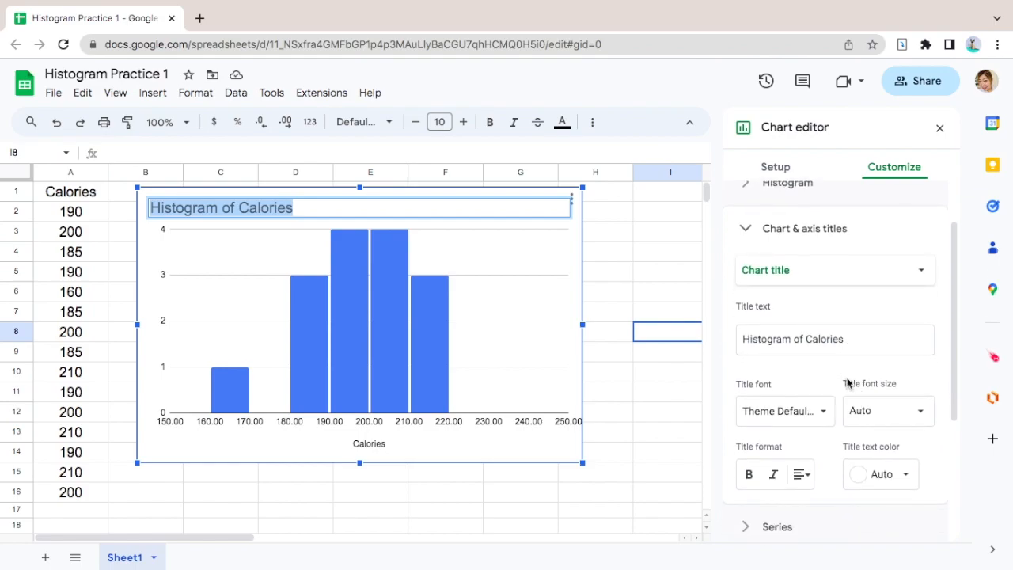
{"action": "left_click", "coordinate": [922, 413]}
{"action": "left_click", "coordinate": [884, 331]}
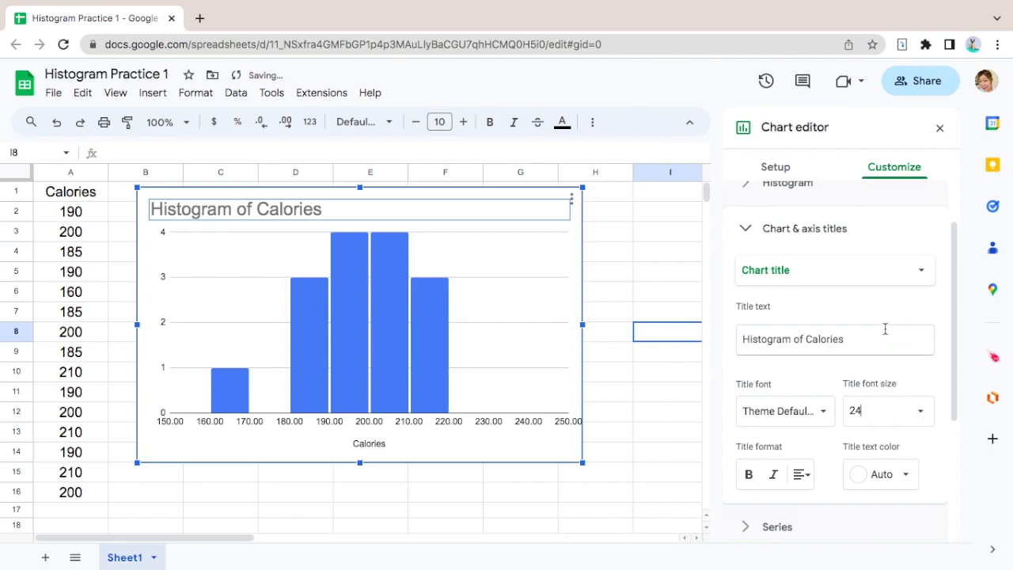
{"action": "left_click", "coordinate": [750, 475]}
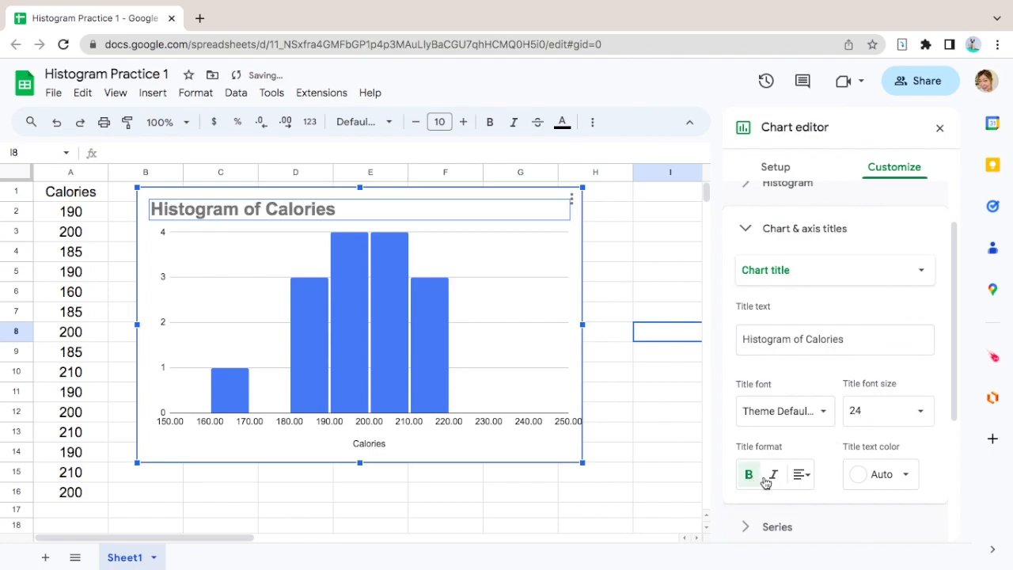
{"action": "left_click", "coordinate": [803, 477]}
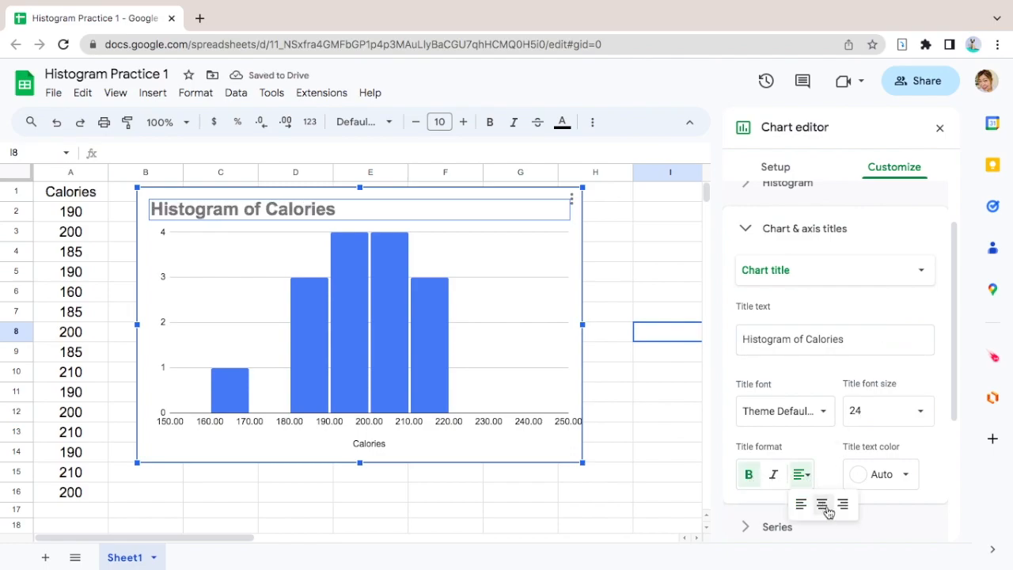
{"action": "left_click", "coordinate": [824, 506]}
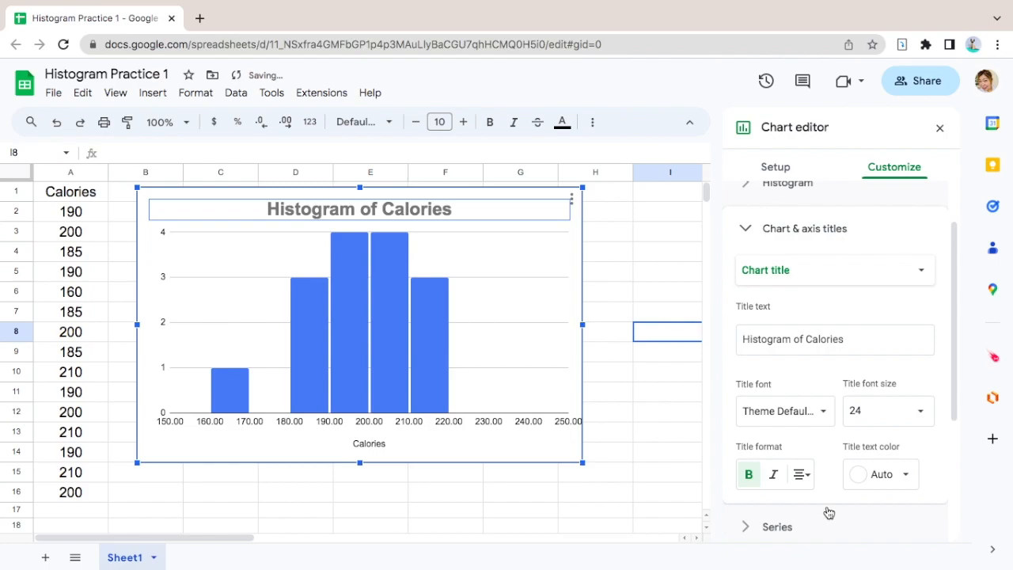
{"action": "left_click", "coordinate": [906, 476]}
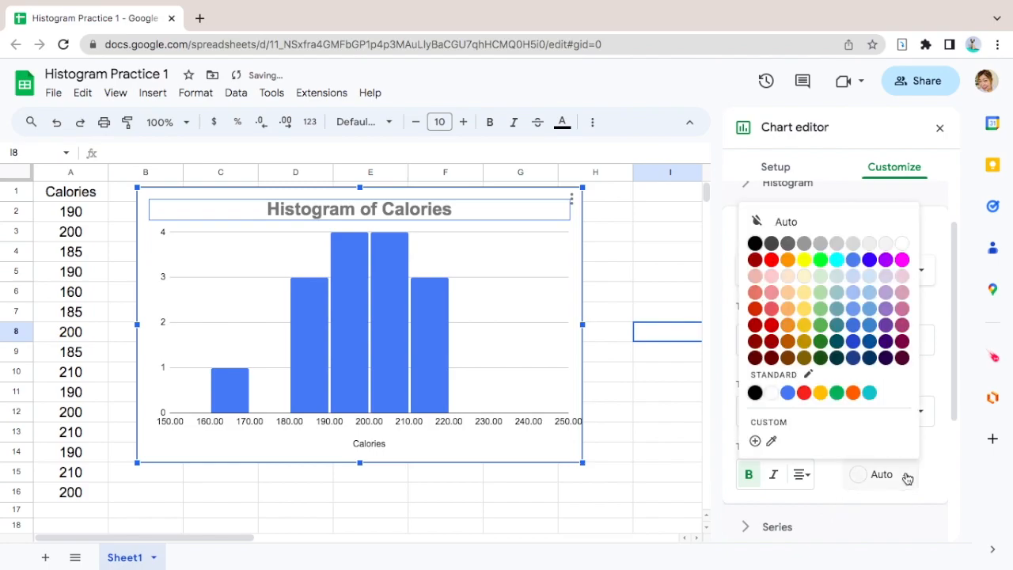
{"action": "left_click", "coordinate": [756, 261]}
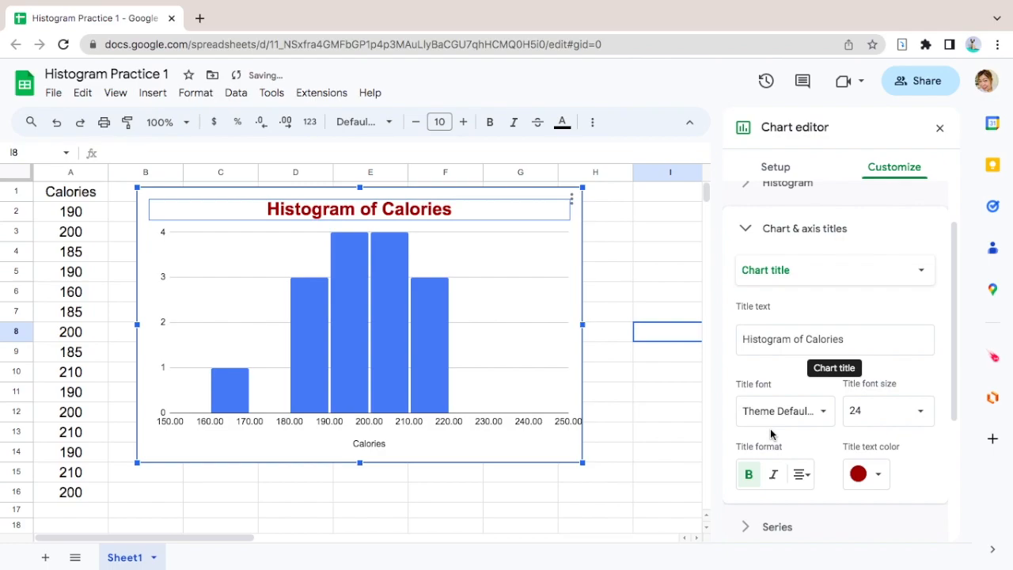
- Format the horizontal axis title in dark red, font size 20, bold and italic
{"action": "scroll", "coordinate": [772, 430], "scroll_direction": "down", "scroll_amount": 1}
{"action": "left_click", "coordinate": [371, 443]}
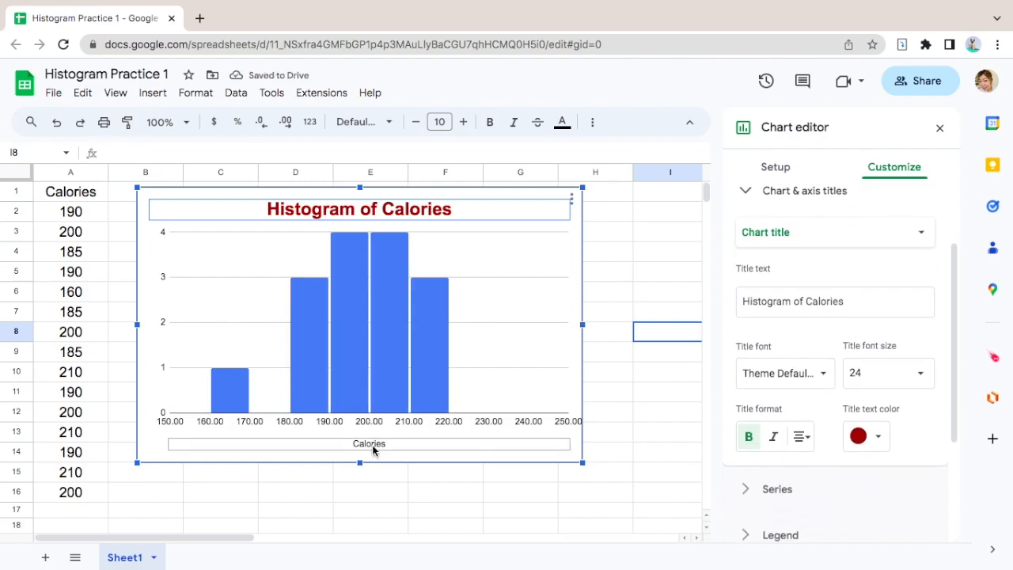
{"action": "left_click", "coordinate": [372, 445]}
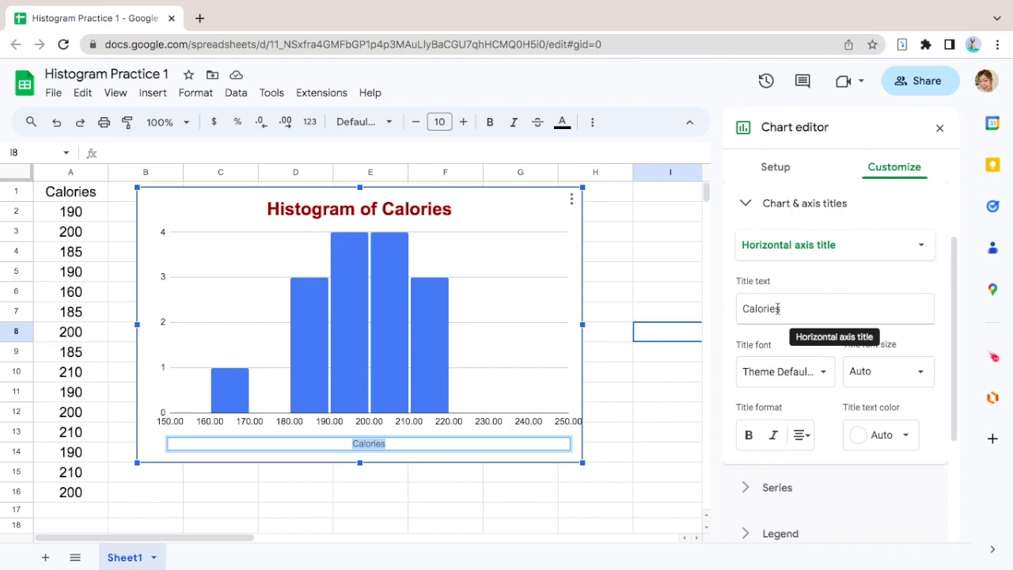
{"action": "left_click", "coordinate": [907, 436]}
{"action": "left_click", "coordinate": [755, 221]}
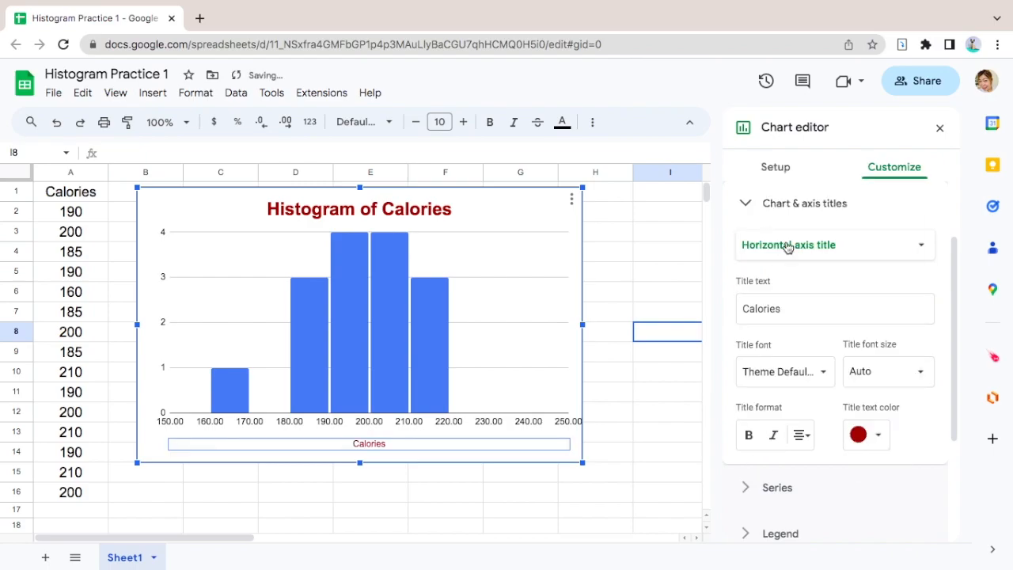
{"action": "left_click", "coordinate": [921, 379]}
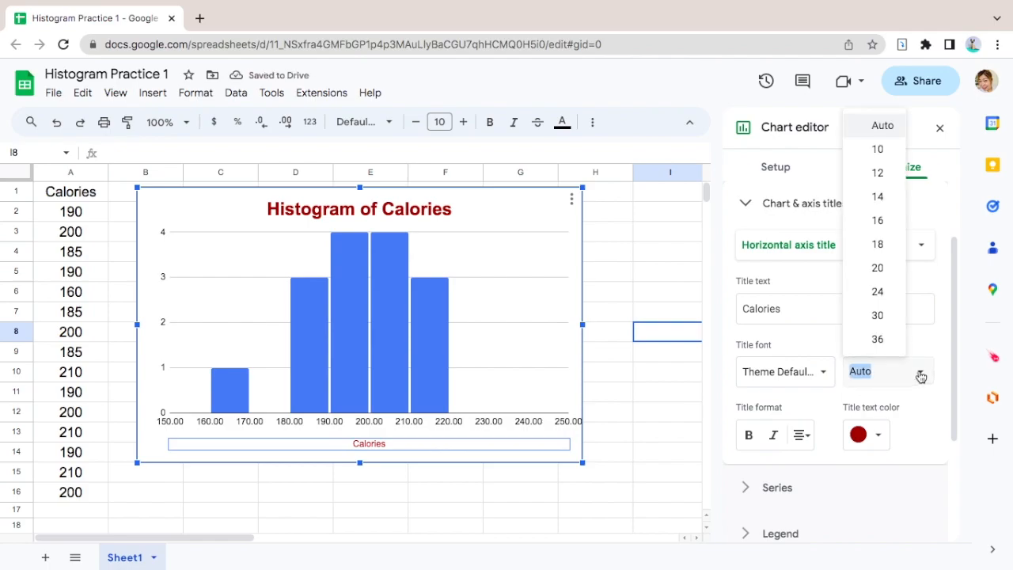
{"action": "left_click", "coordinate": [883, 275]}
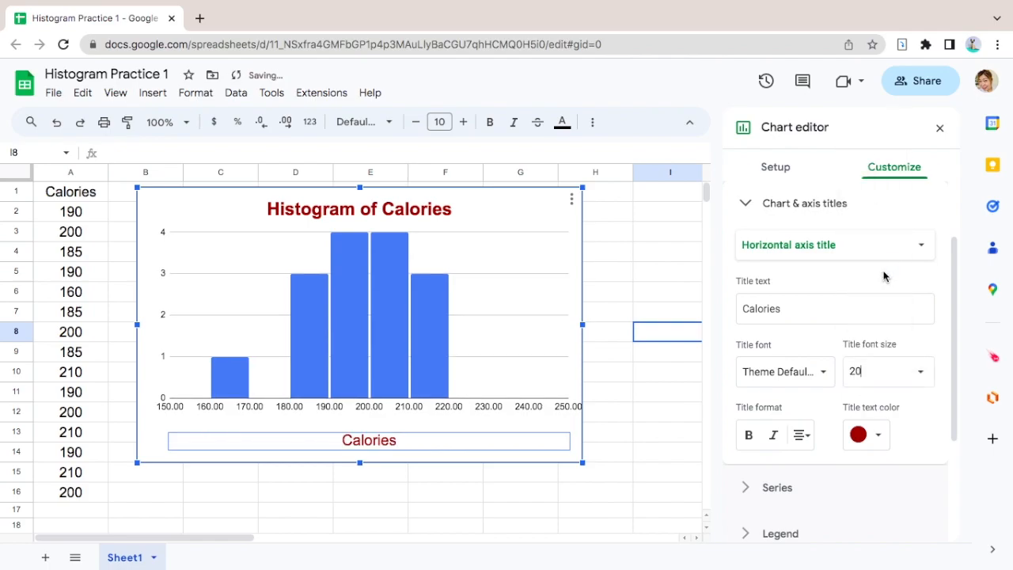
{"action": "left_click", "coordinate": [749, 435]}
{"action": "left_click", "coordinate": [776, 436]}
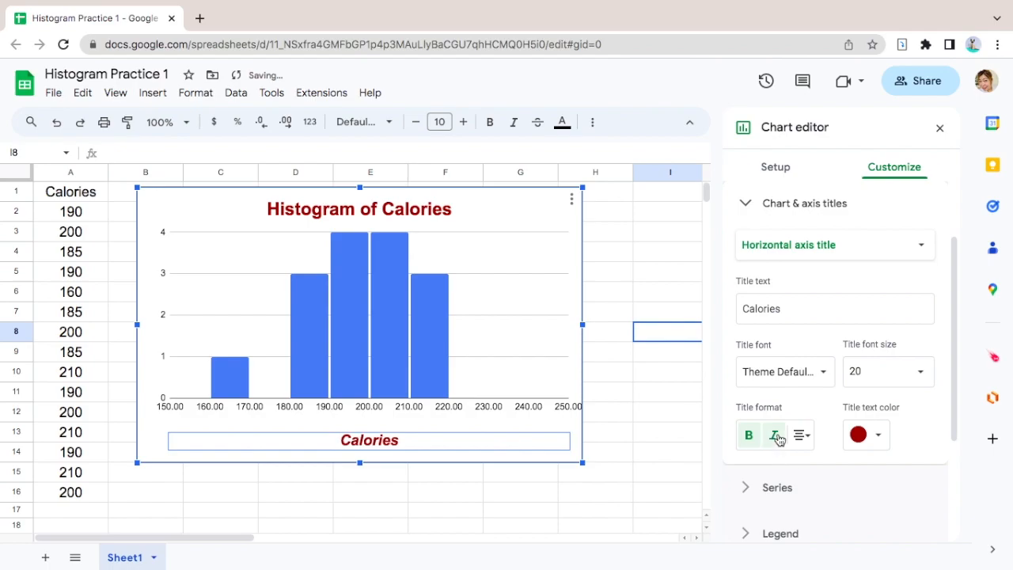
- Add the vertical axis title "Frequency" to the histogram
{"action": "left_click", "coordinate": [783, 253]}
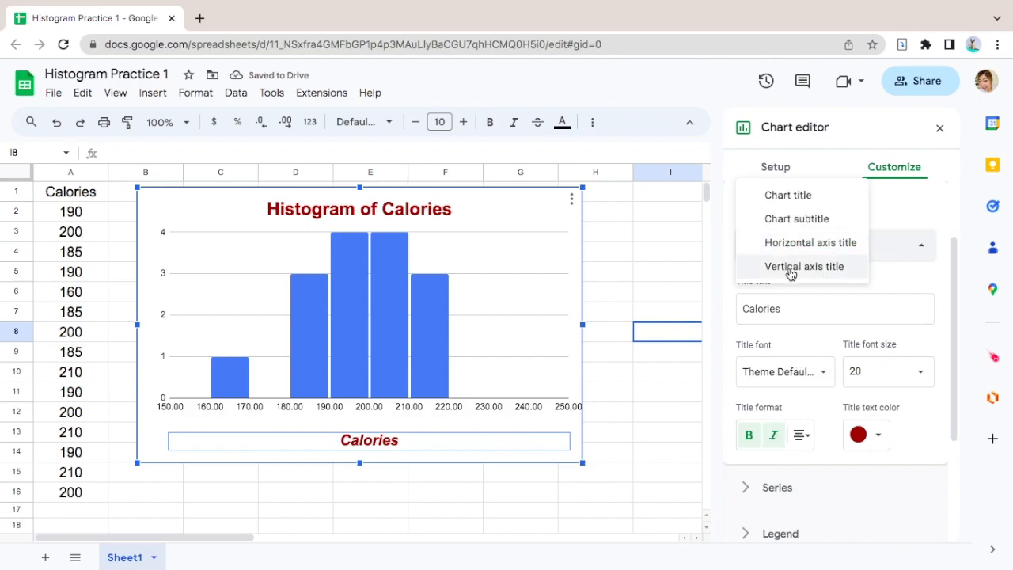
{"action": "left_click", "coordinate": [791, 267]}
{"action": "left_click", "coordinate": [783, 312]}
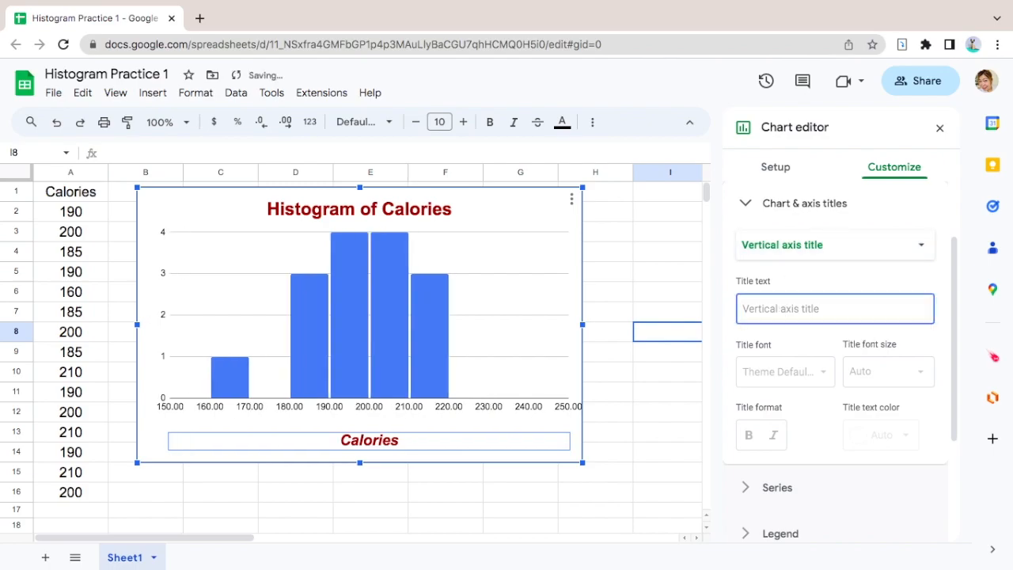
{"action": "type", "text": "Frequency"}
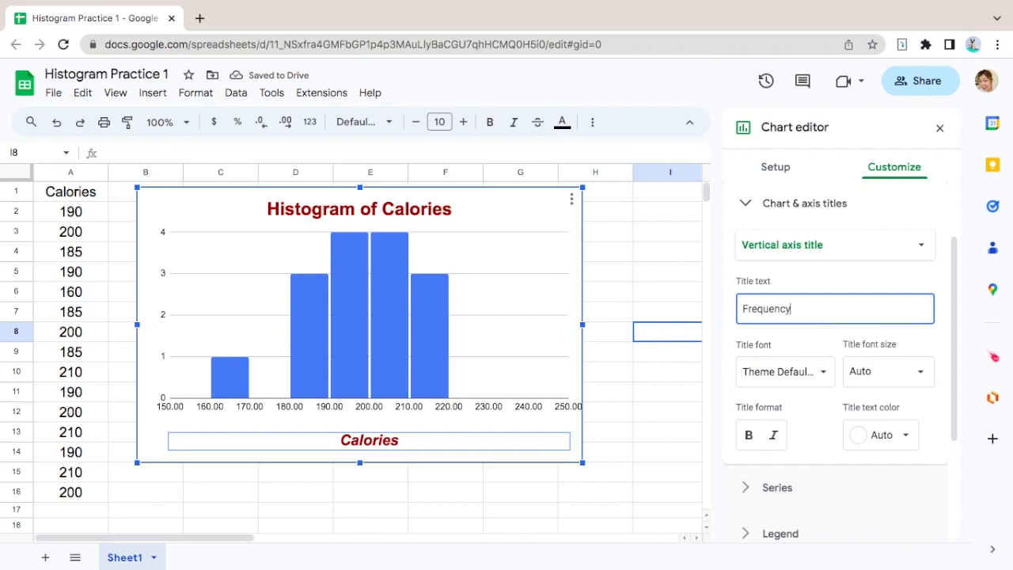
- Format the vertical axis title in font size 20, bold, italic and dark red
{"action": "left_click", "coordinate": [918, 372]}
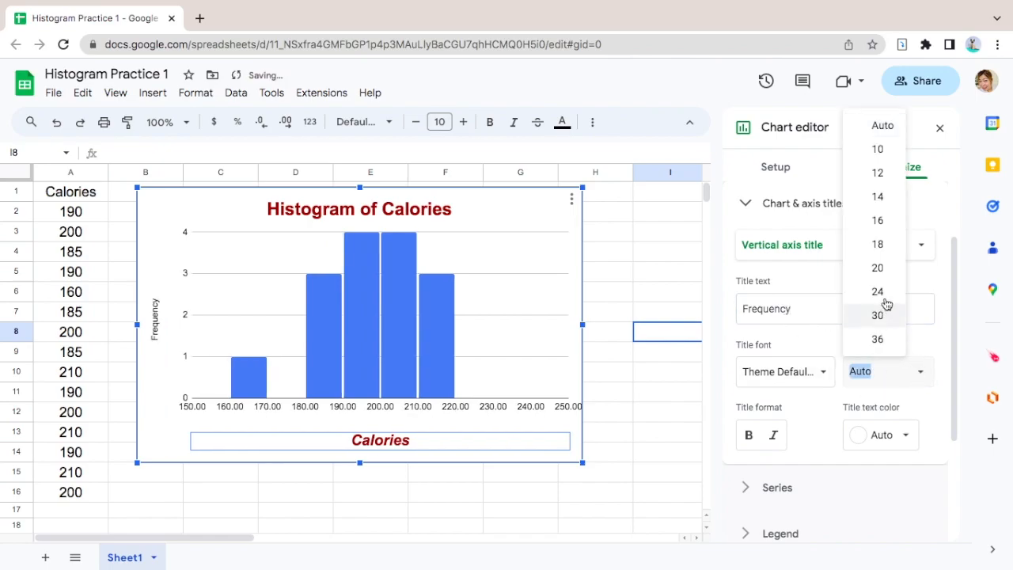
{"action": "left_click", "coordinate": [880, 271]}
{"action": "left_click", "coordinate": [748, 435]}
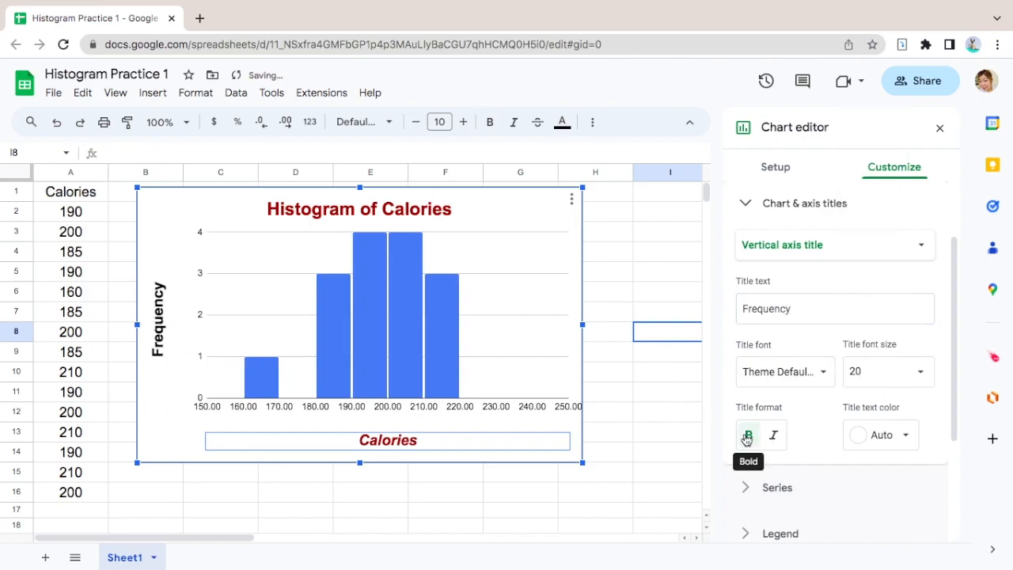
{"action": "left_click", "coordinate": [773, 435]}
{"action": "left_click", "coordinate": [905, 440]}
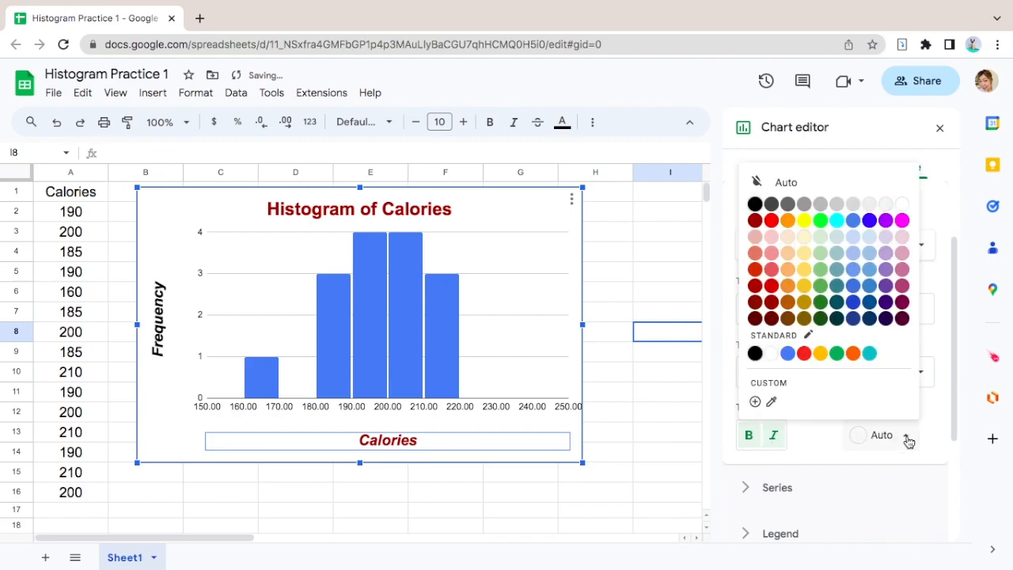
{"action": "left_click", "coordinate": [755, 222]}
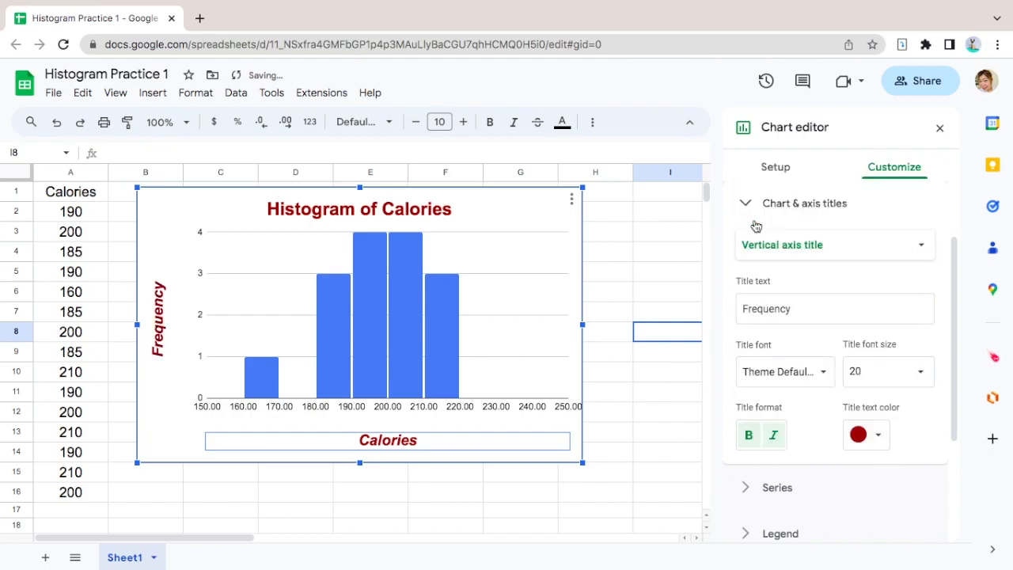
- Set the histogram's background color to light green and its chart border color to dark red
{"action": "scroll", "coordinate": [756, 227], "scroll_direction": "up", "scroll_amount": 2}
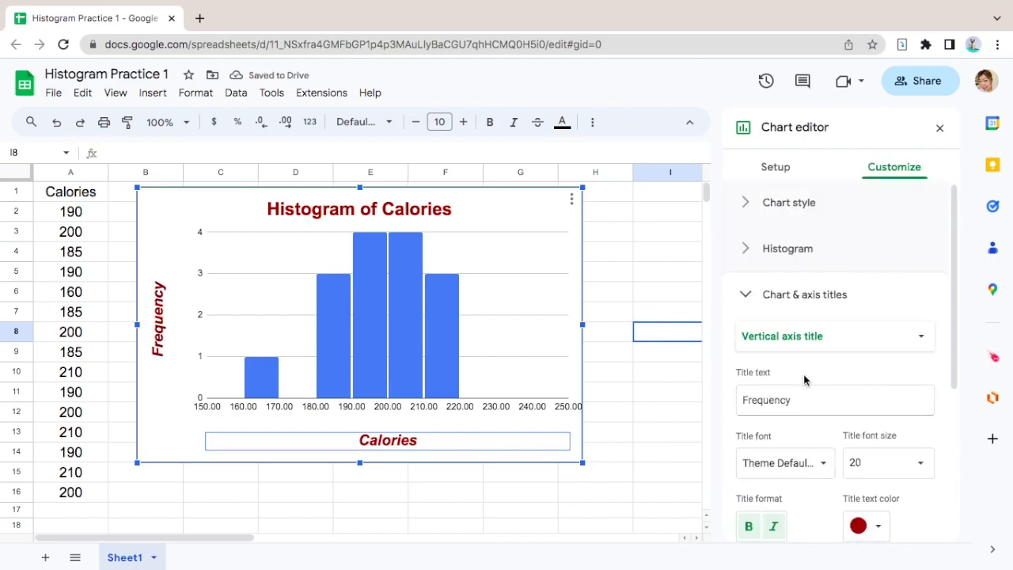
{"action": "left_click", "coordinate": [792, 205]}
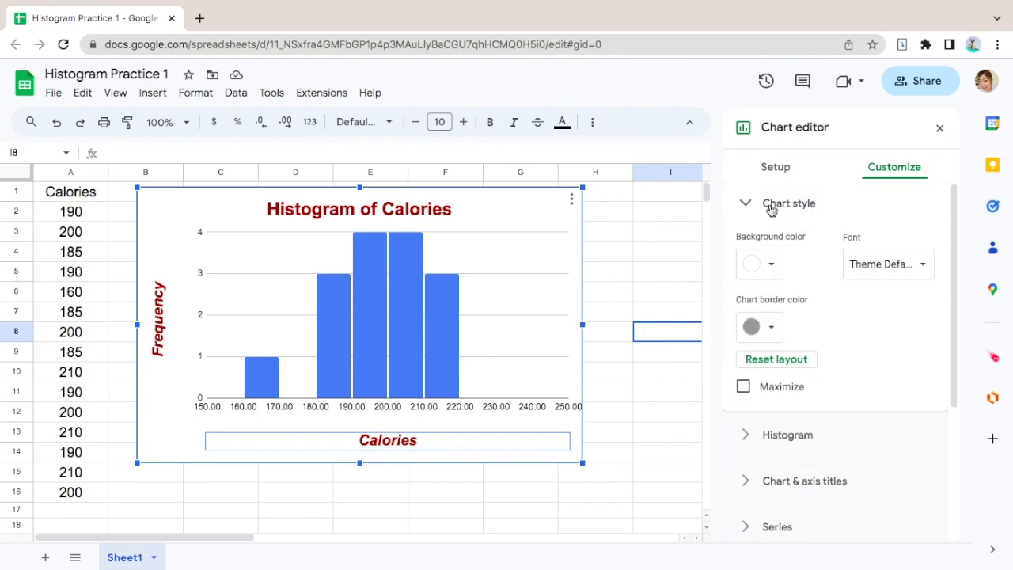
{"action": "left_click", "coordinate": [772, 267]}
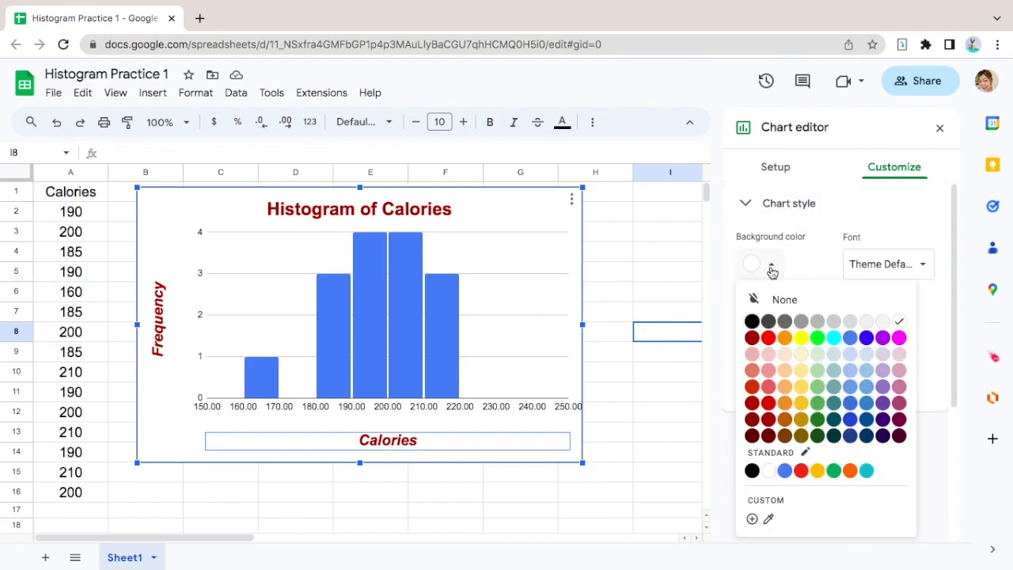
{"action": "left_click", "coordinate": [819, 370]}
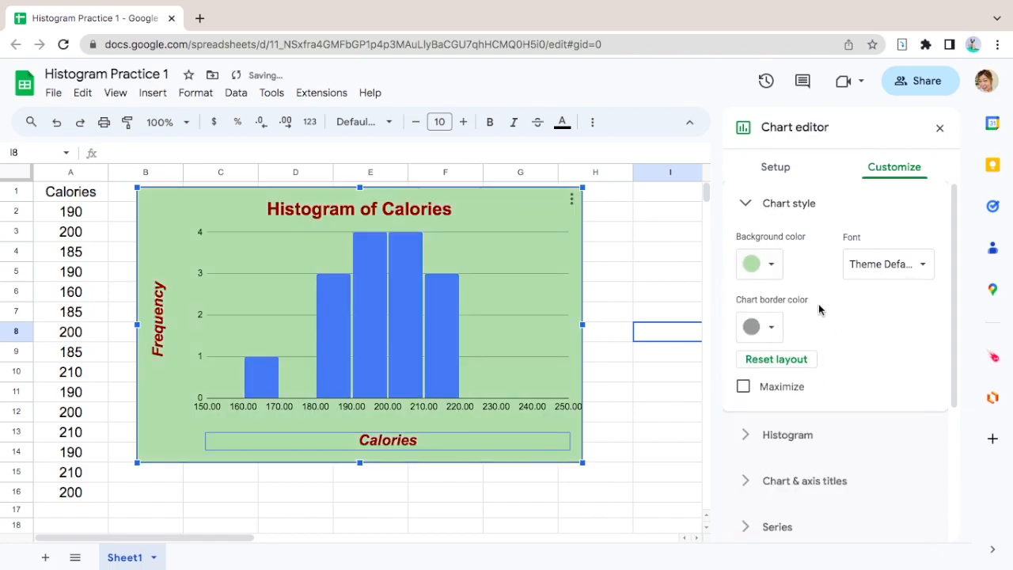
{"action": "left_click", "coordinate": [774, 331]}
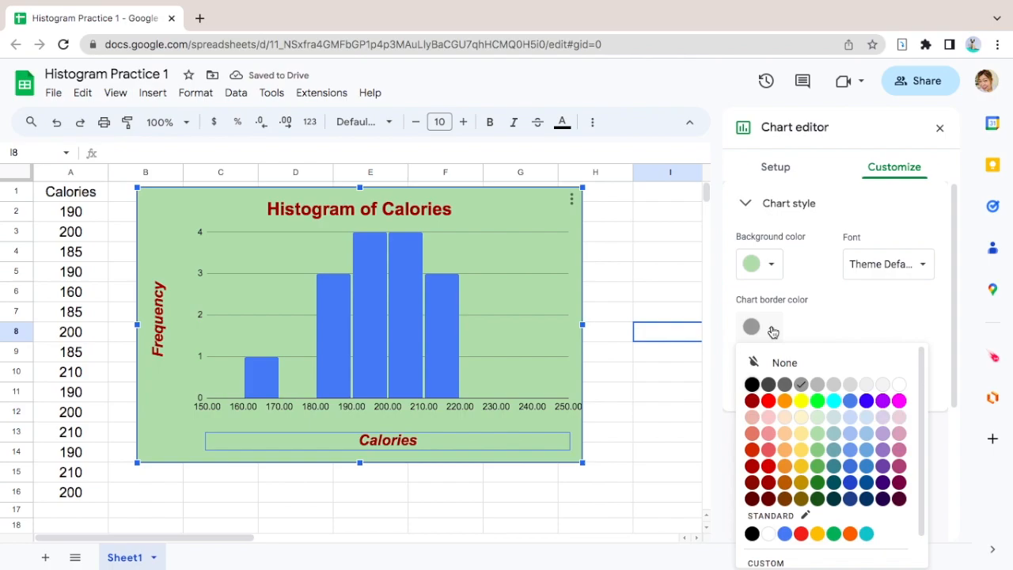
{"action": "left_click", "coordinate": [753, 403]}
- Change the fill color of the Calories series bars to dark red
{"action": "scroll", "coordinate": [860, 394], "scroll_direction": "down", "scroll_amount": 1}
{"action": "scroll", "coordinate": [860, 396], "scroll_direction": "down", "scroll_amount": 3}
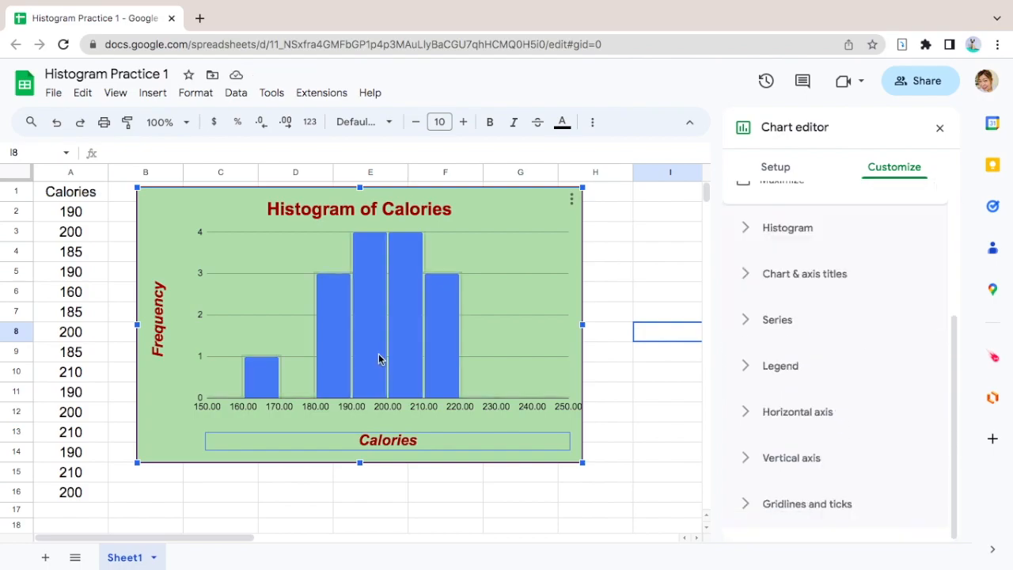
{"action": "left_click", "coordinate": [409, 354]}
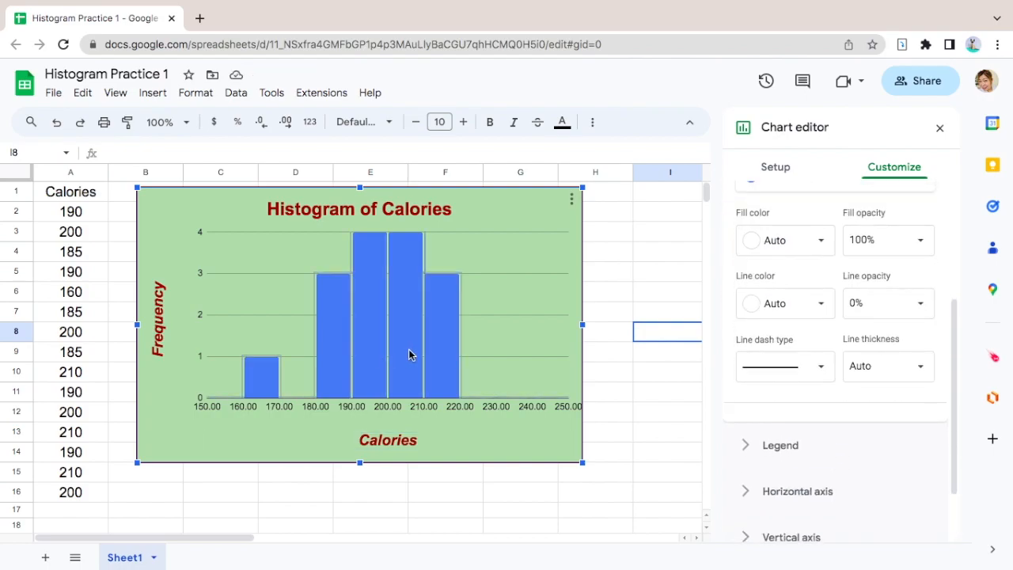
{"action": "scroll", "coordinate": [848, 342], "scroll_direction": "up", "scroll_amount": 1}
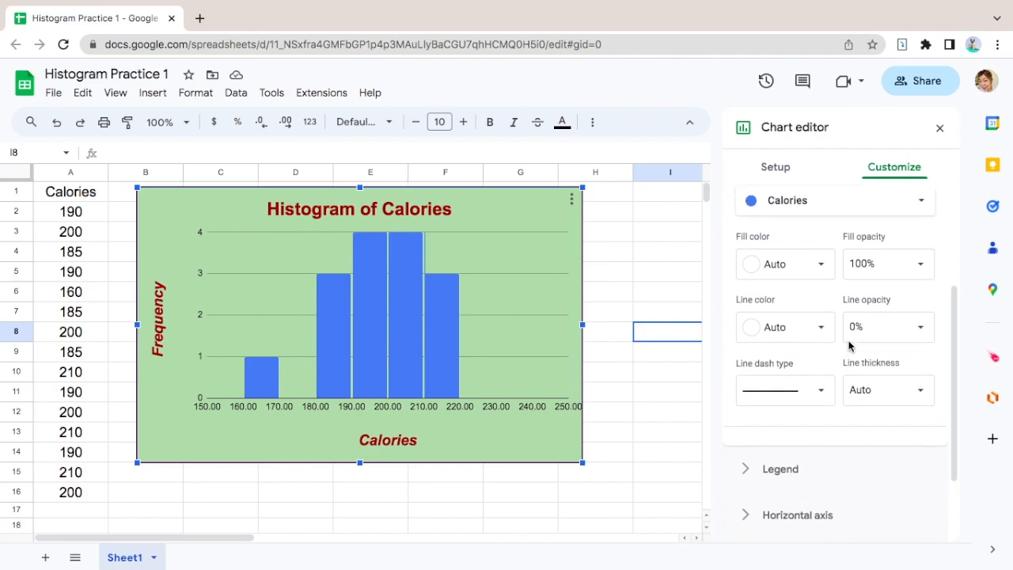
{"action": "scroll", "coordinate": [849, 346], "scroll_direction": "up", "scroll_amount": 1}
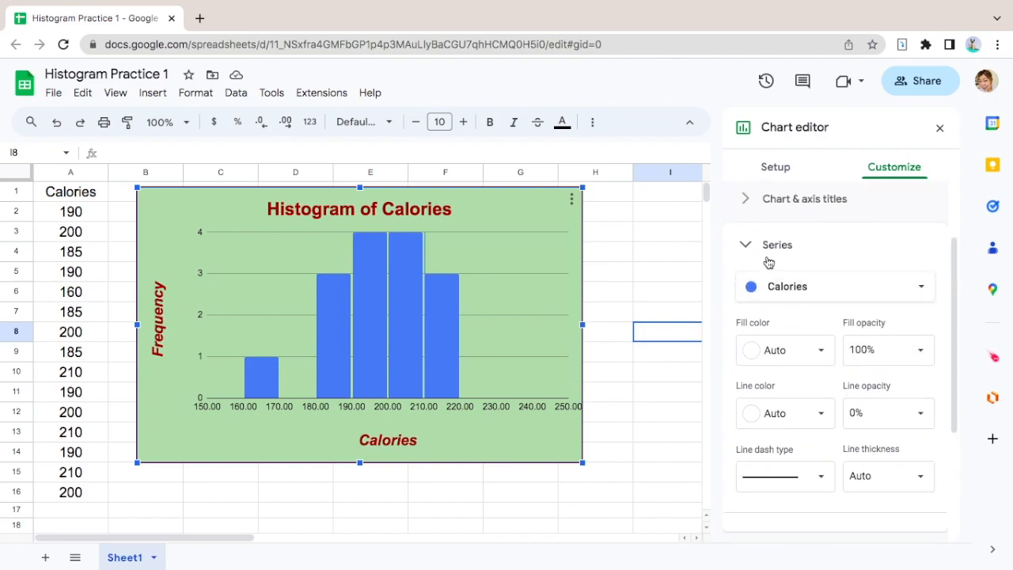
{"action": "left_click", "coordinate": [852, 296]}
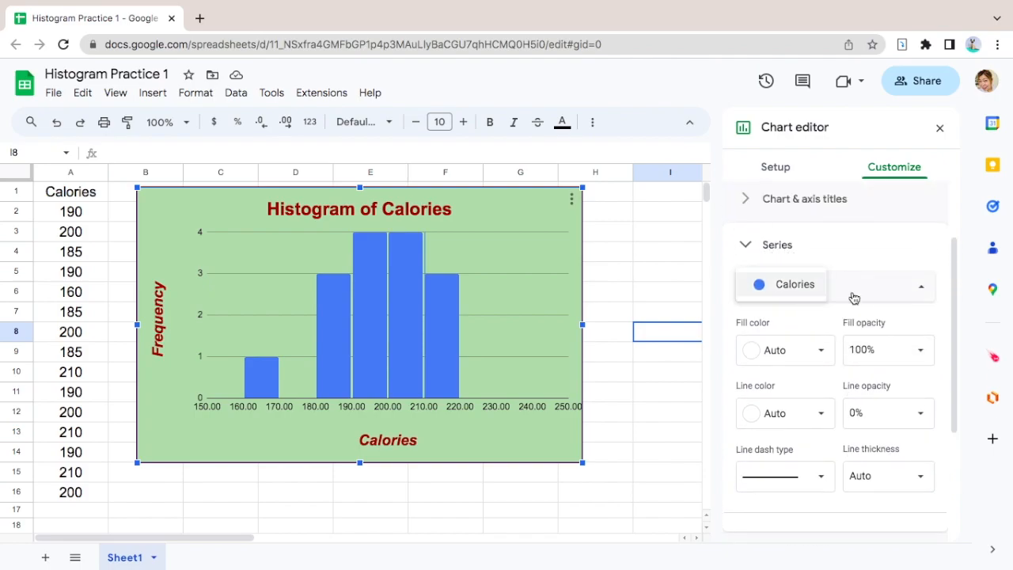
{"action": "left_click", "coordinate": [854, 298]}
{"action": "left_click", "coordinate": [824, 353]}
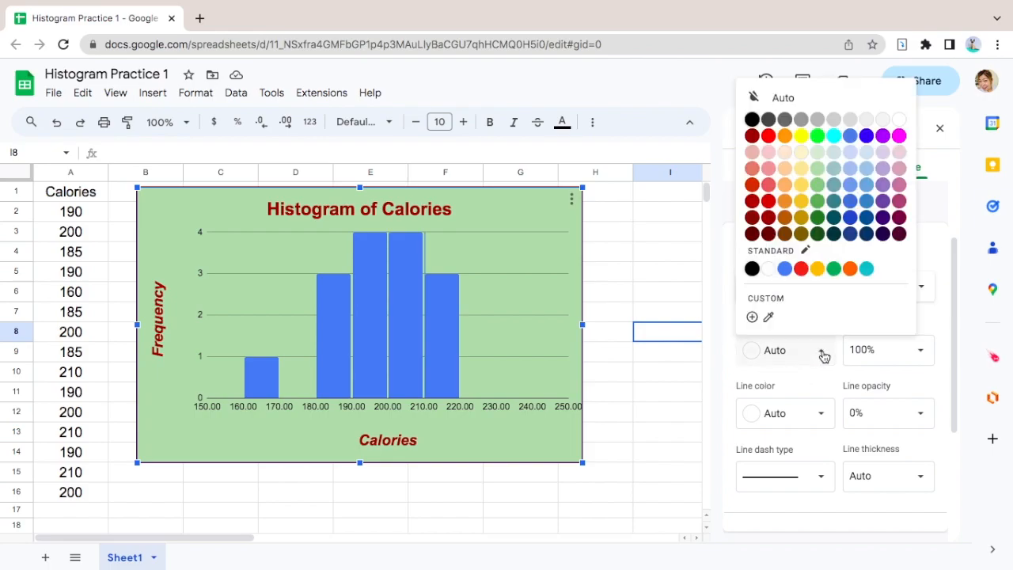
{"action": "left_click", "coordinate": [752, 136]}
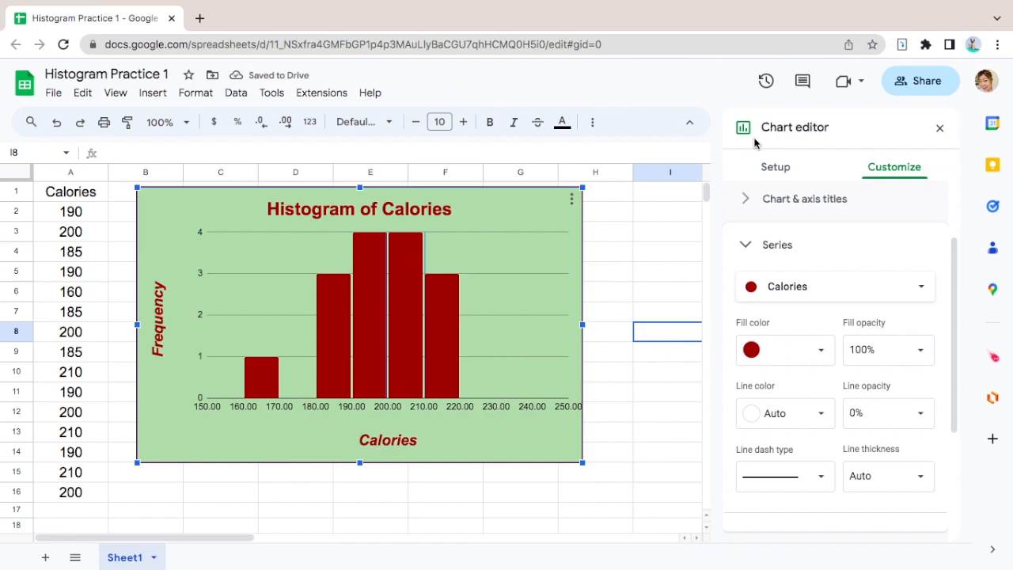
- Outline the Calories series bars in dark green with a line thickness of 4px and close the chart editor
{"action": "left_click", "coordinate": [823, 417]}
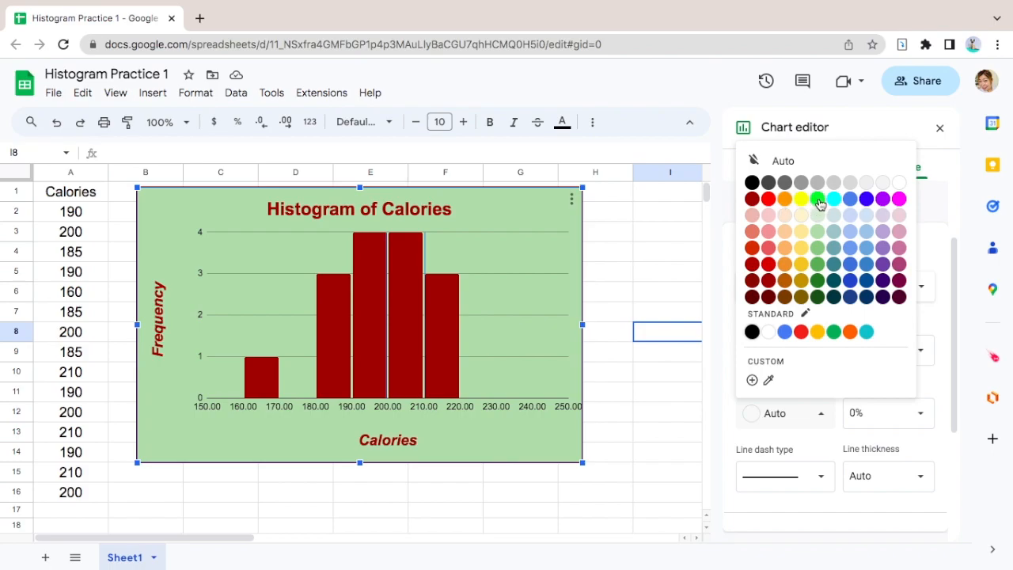
{"action": "left_click", "coordinate": [818, 281]}
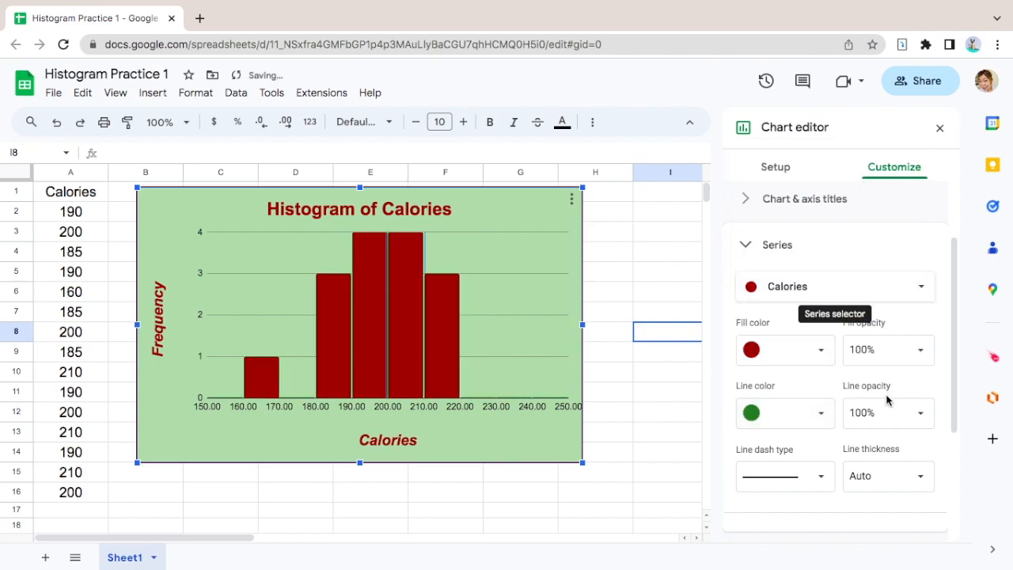
{"action": "left_click", "coordinate": [922, 483]}
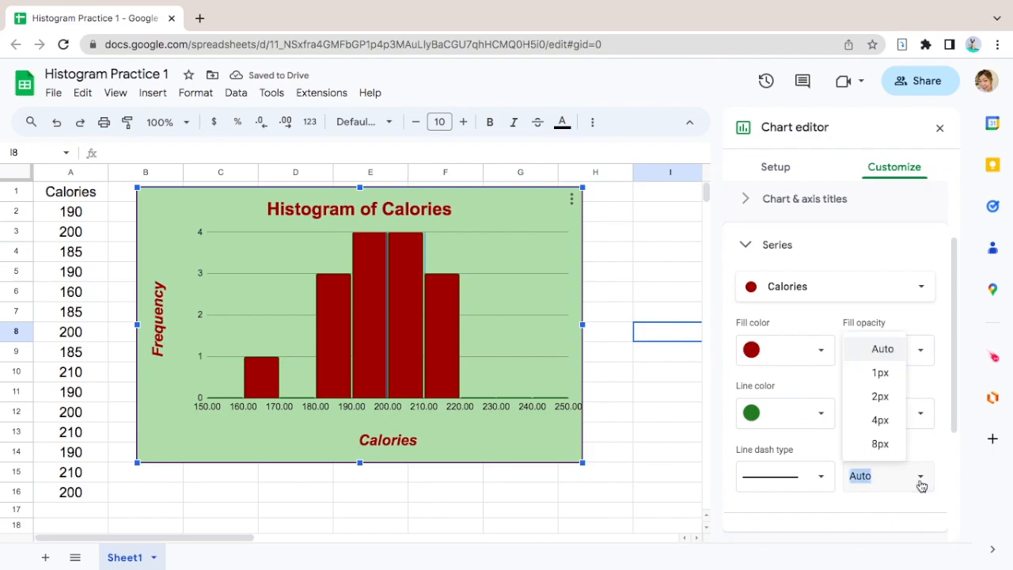
{"action": "left_click", "coordinate": [882, 445]}
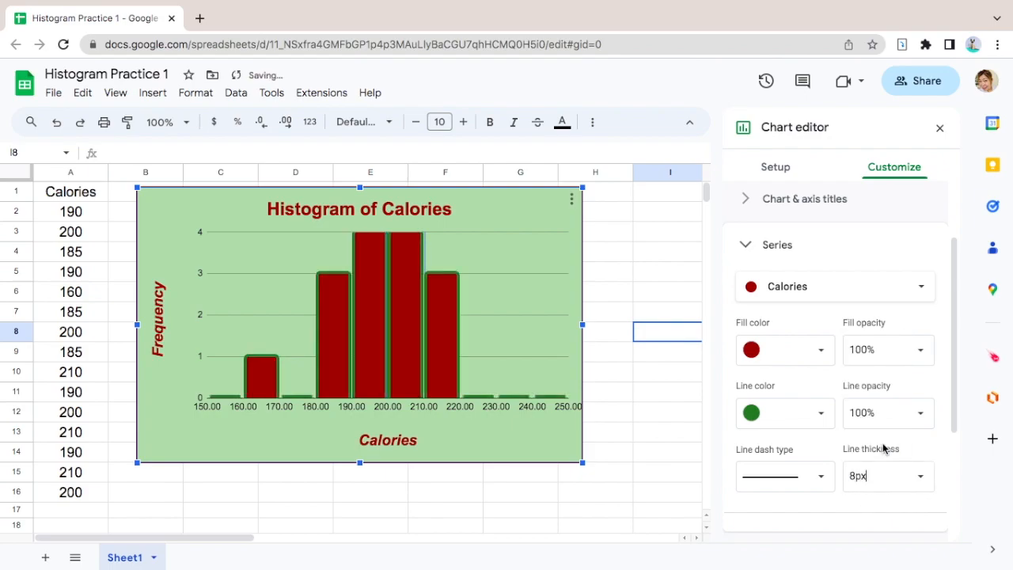
{"action": "left_click", "coordinate": [920, 478]}
{"action": "left_click", "coordinate": [881, 421]}
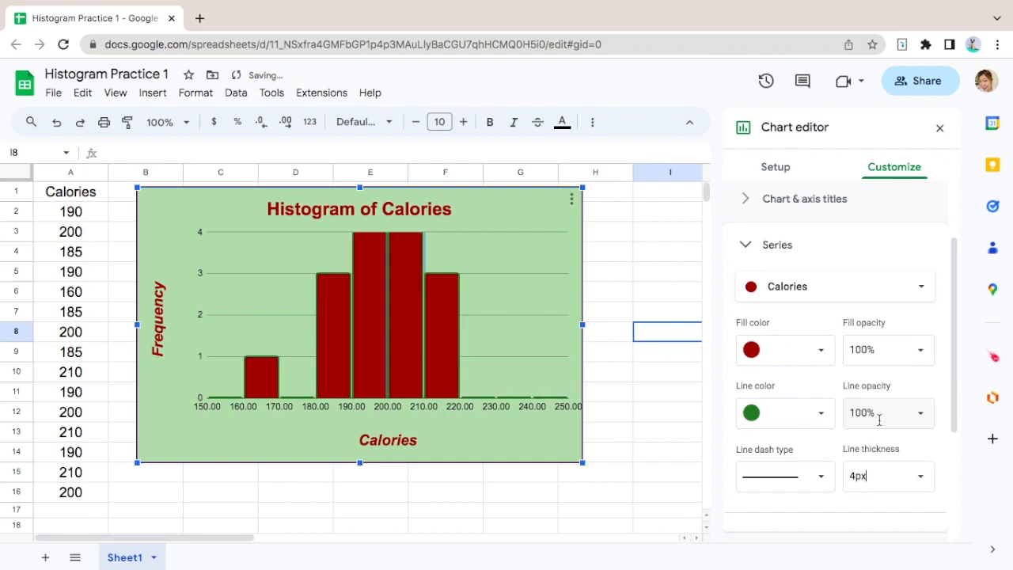
{"action": "left_click", "coordinate": [671, 392]}
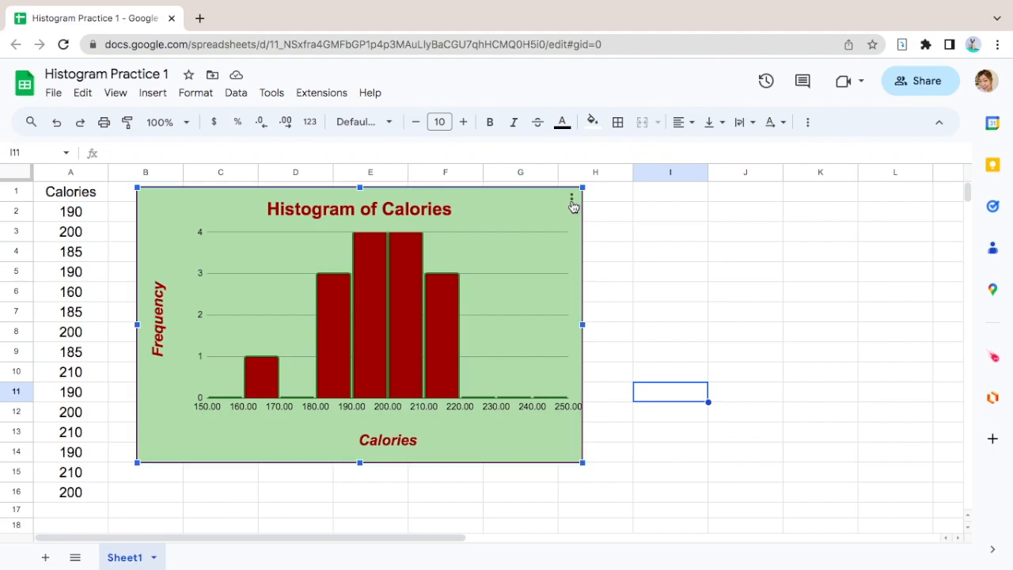
- Reopen the histogram for editing and set the horizontal axis minimum to 150 and maximum to 230
{"action": "left_click", "coordinate": [572, 204]}
{"action": "left_click", "coordinate": [588, 224]}
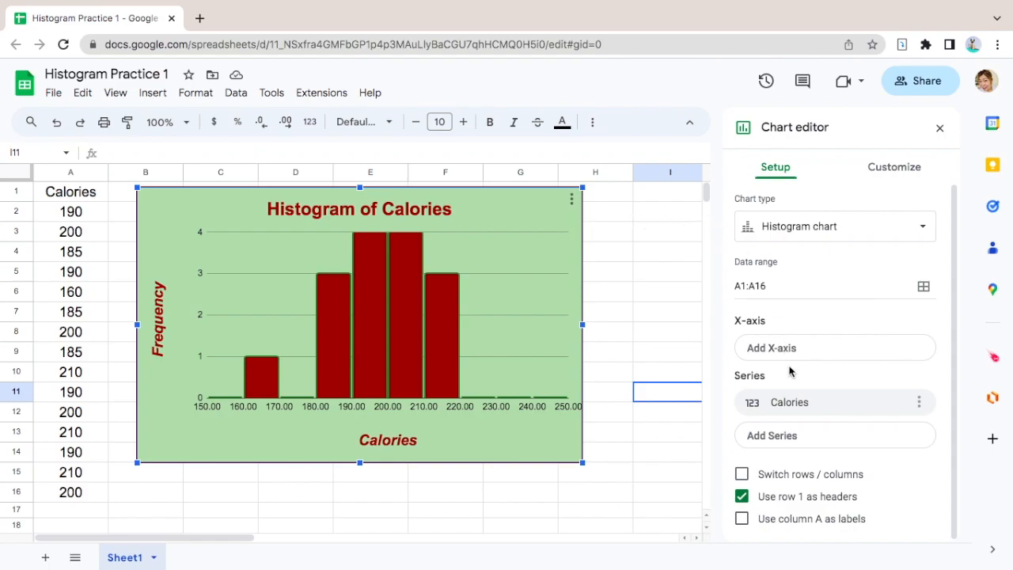
{"action": "left_click", "coordinate": [893, 170]}
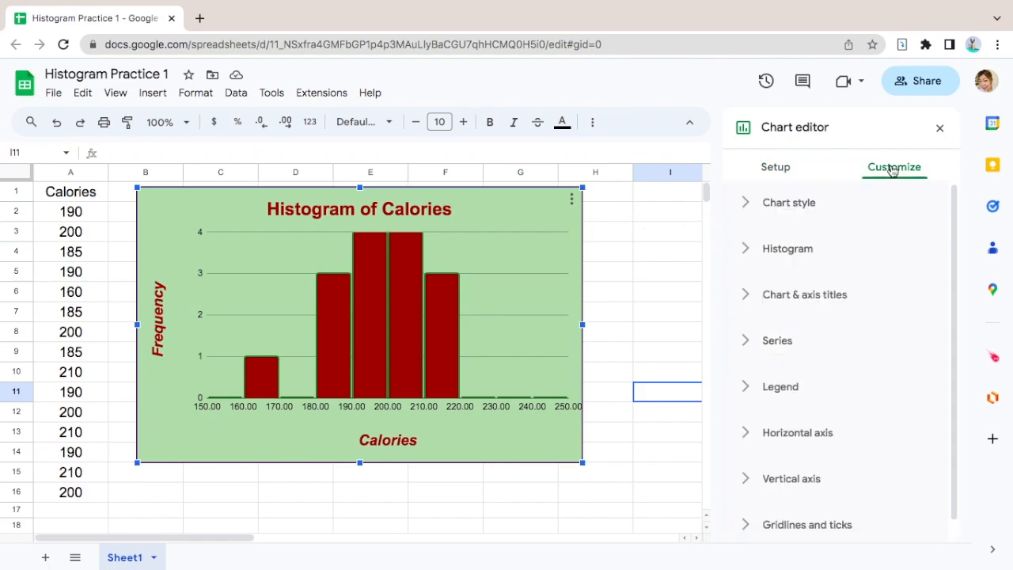
{"action": "left_click", "coordinate": [798, 442]}
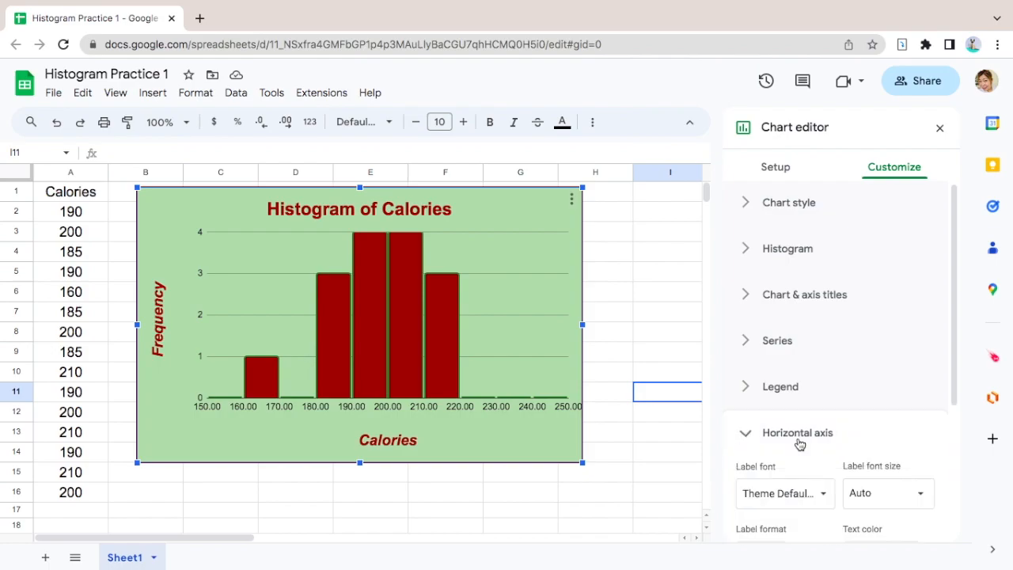
{"action": "scroll", "coordinate": [800, 444], "scroll_direction": "down", "scroll_amount": 2}
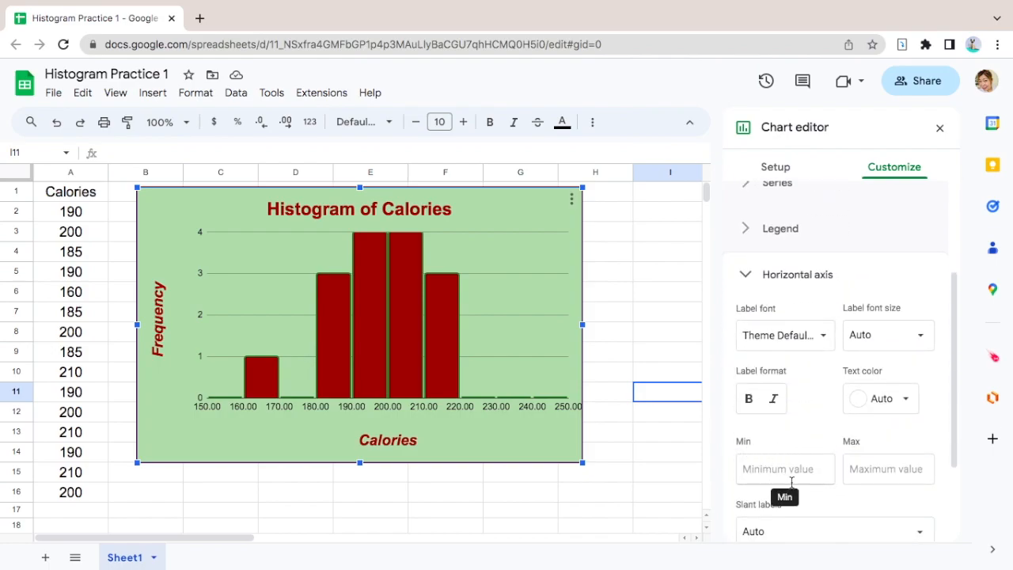
{"action": "left_click", "coordinate": [783, 475]}
{"action": "type", "text": "150"}
{"action": "left_click", "coordinate": [877, 469]}
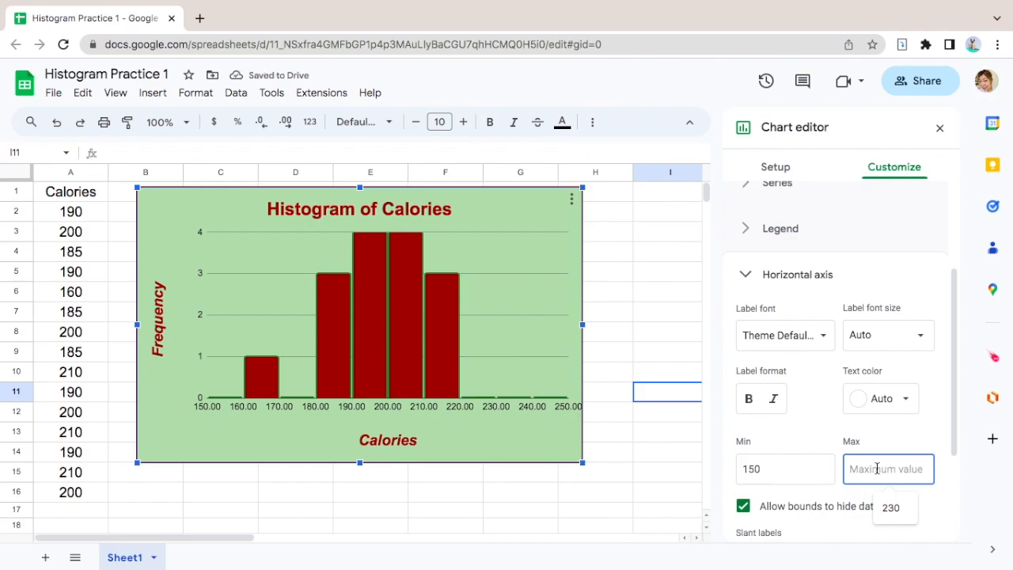
{"action": "type", "text": "230"}
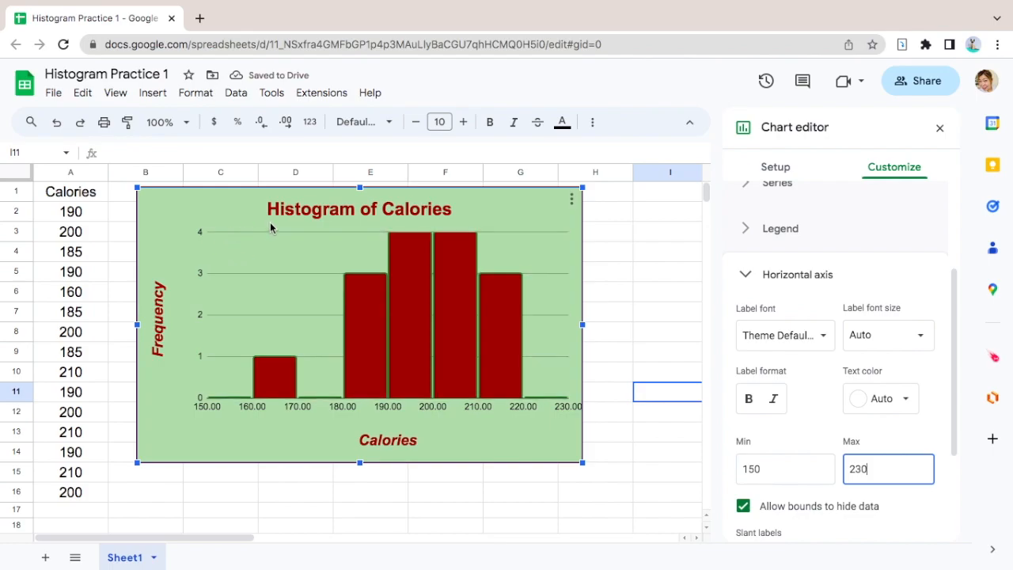
- Set the vertical axis minimum to 0 and maximum to 5, and close the chart editor
{"action": "scroll", "coordinate": [815, 290], "scroll_direction": "down", "scroll_amount": 2}
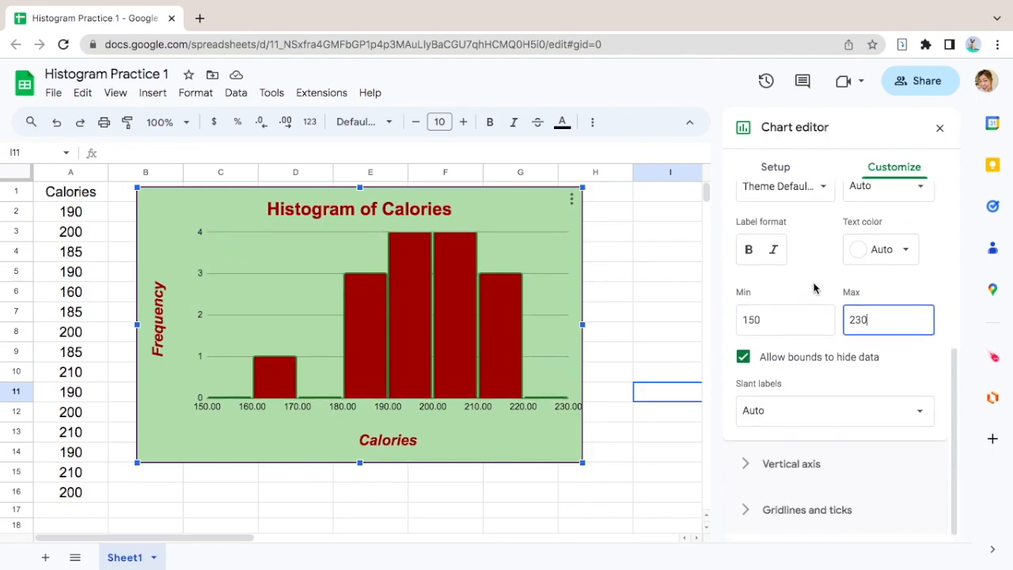
{"action": "left_click", "coordinate": [828, 466]}
{"action": "scroll", "coordinate": [829, 472], "scroll_direction": "down", "scroll_amount": 3}
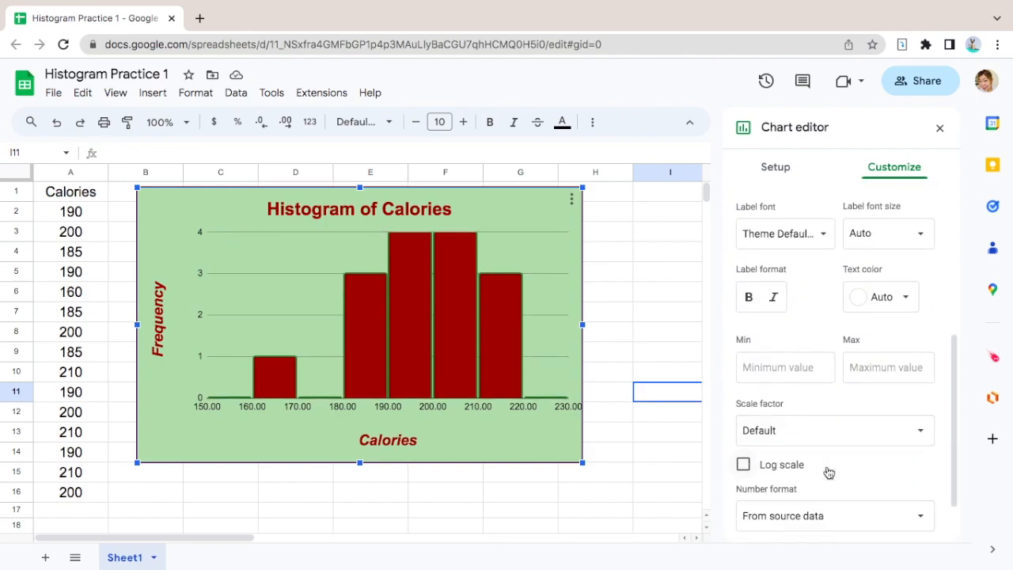
{"action": "left_click", "coordinate": [783, 370]}
{"action": "type", "text": "0"}
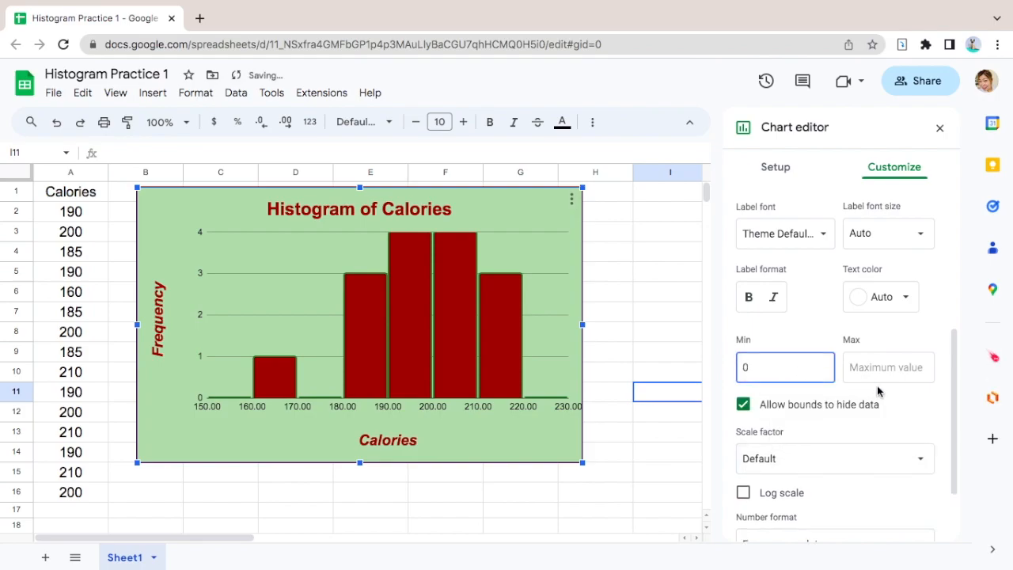
{"action": "left_click", "coordinate": [879, 369]}
{"action": "type", "text": "5"}
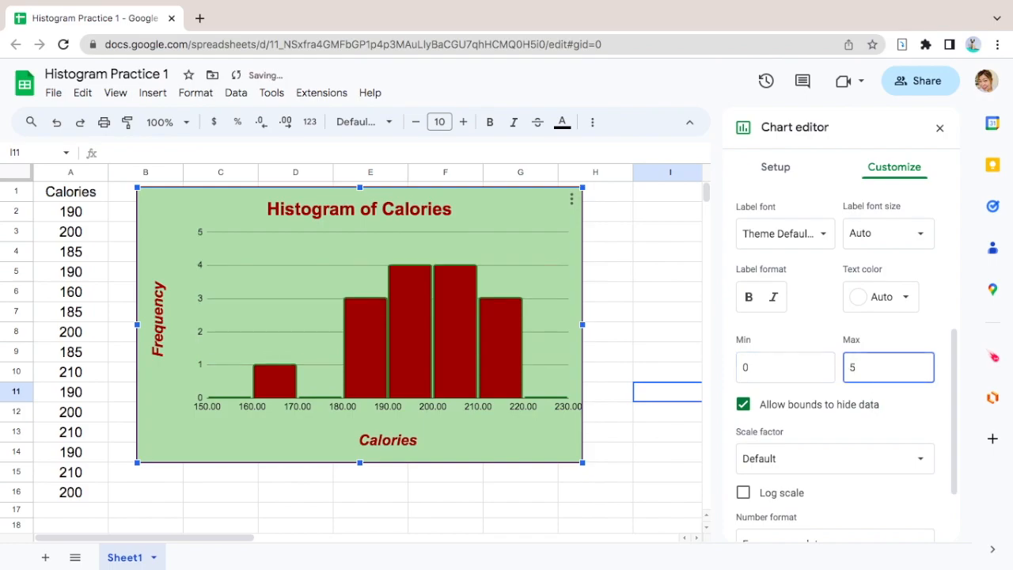
{"action": "left_click", "coordinate": [685, 275]}
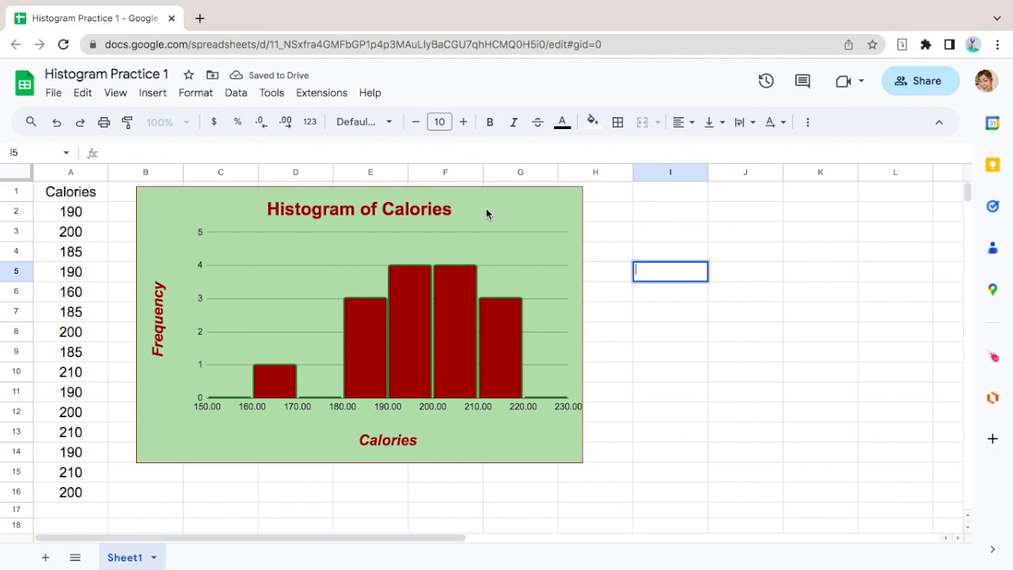